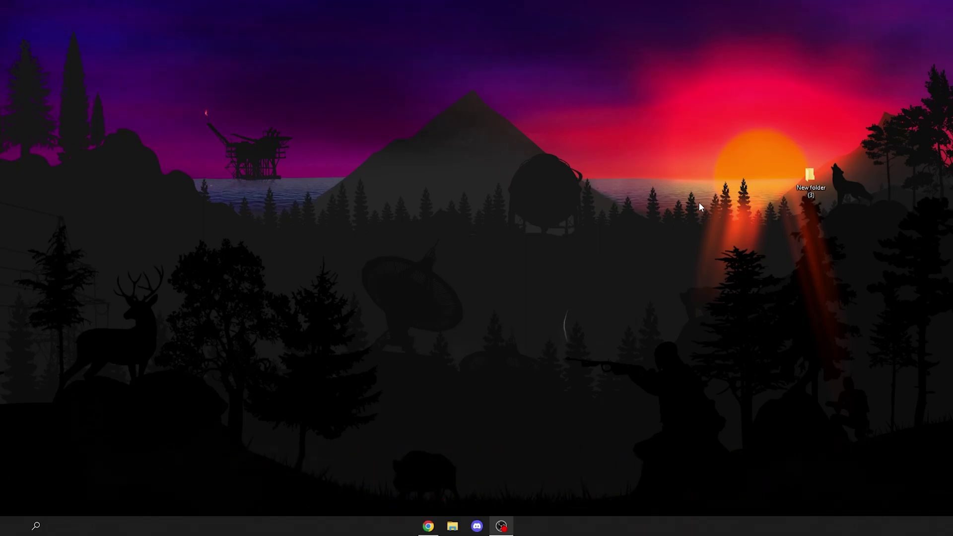
Step: Find 'restore' in Start search and begin a new restore point with the description 'pre ds4'
key("super")
type("restore")
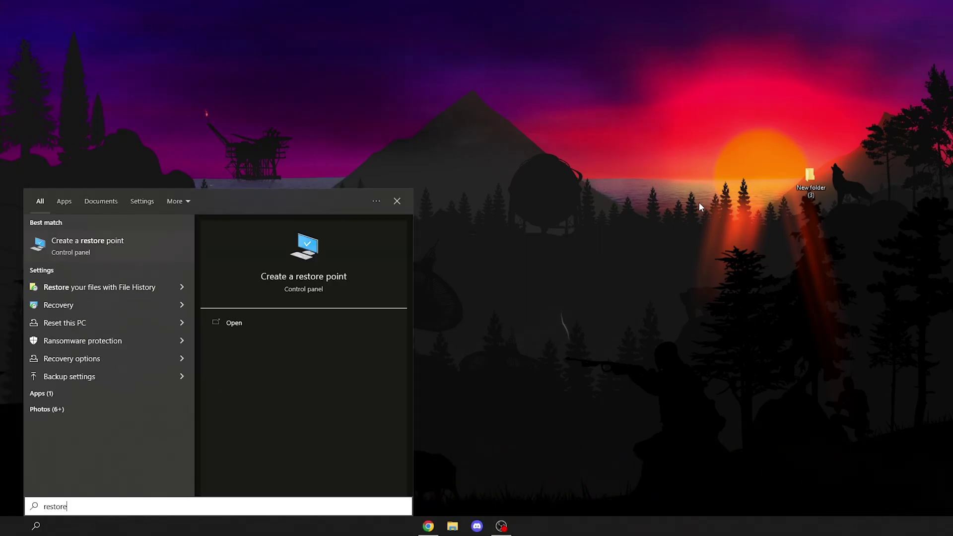
left_click(104, 248)
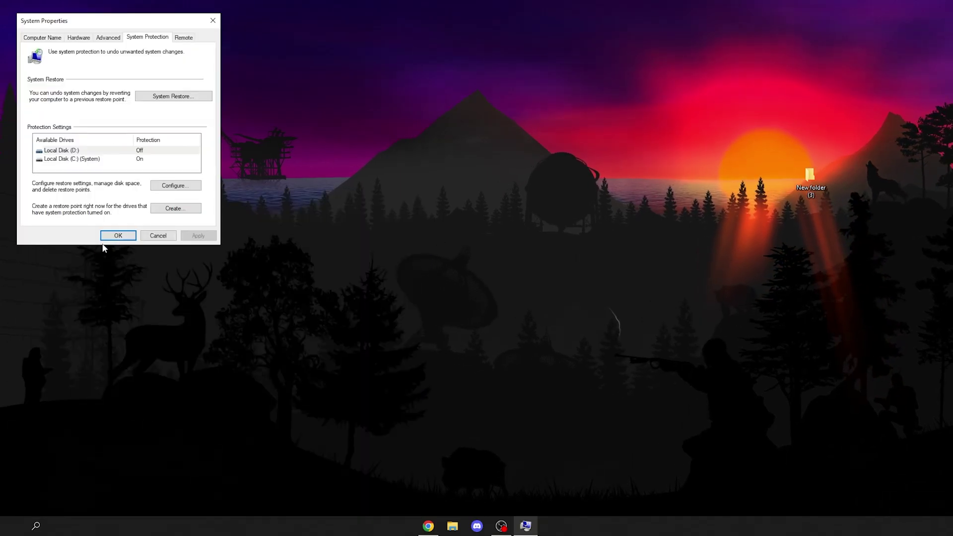
left_click(185, 214)
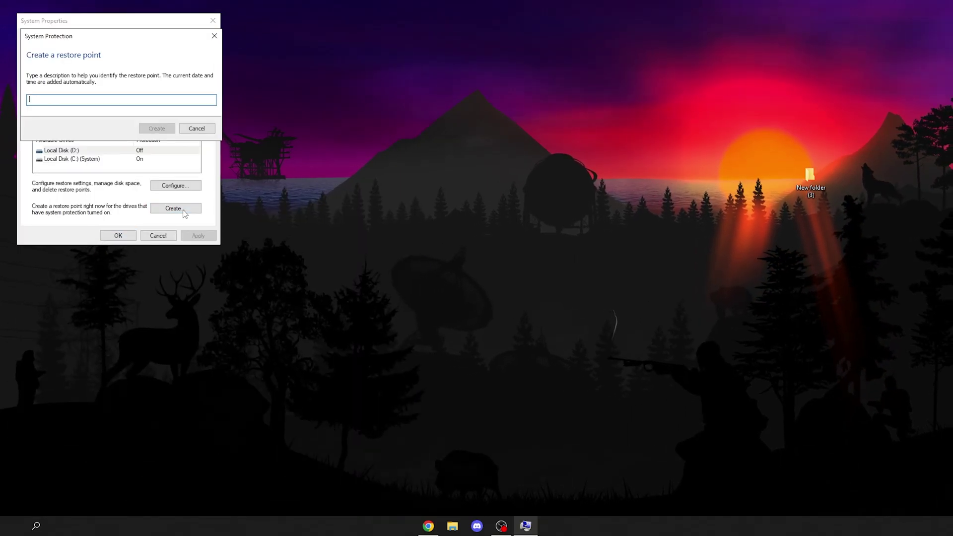
type("pre ds4")
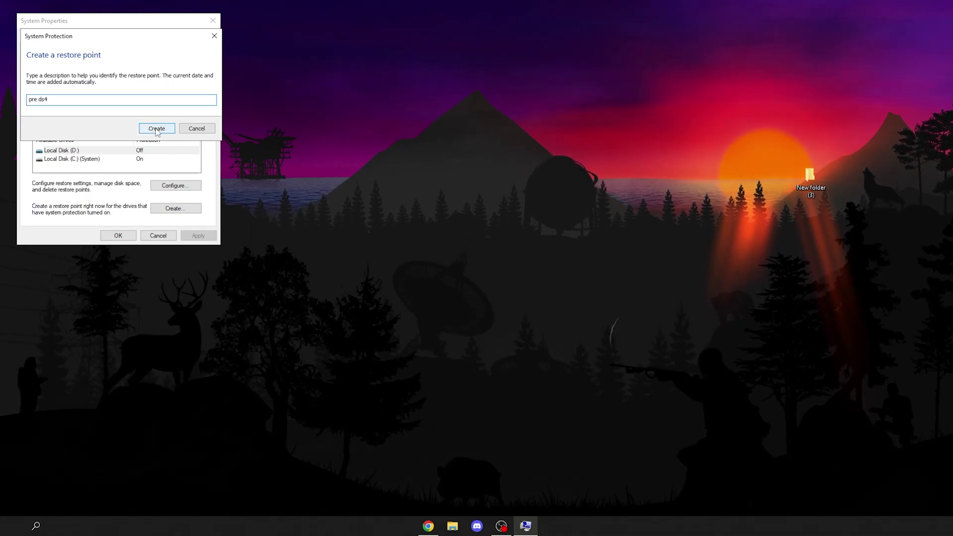
left_click(156, 128)
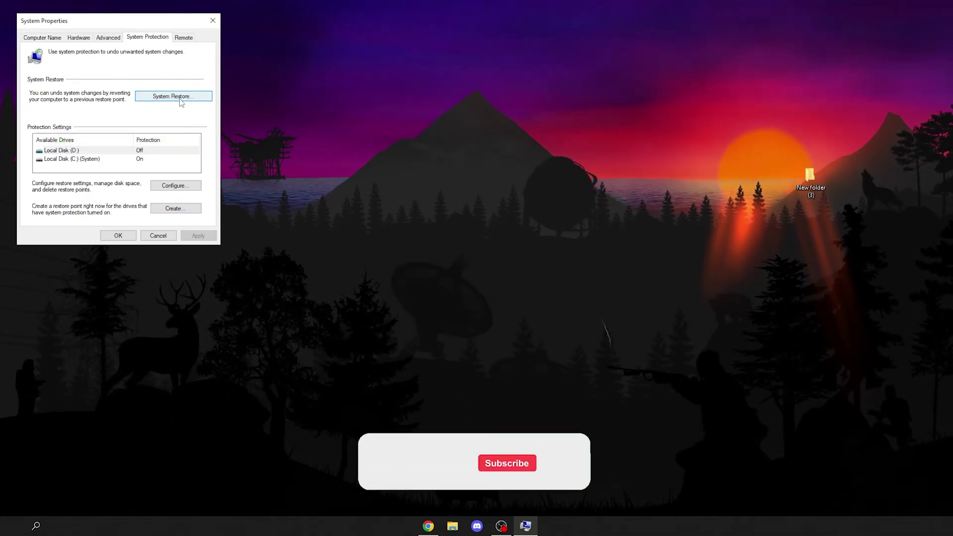
left_click(181, 99)
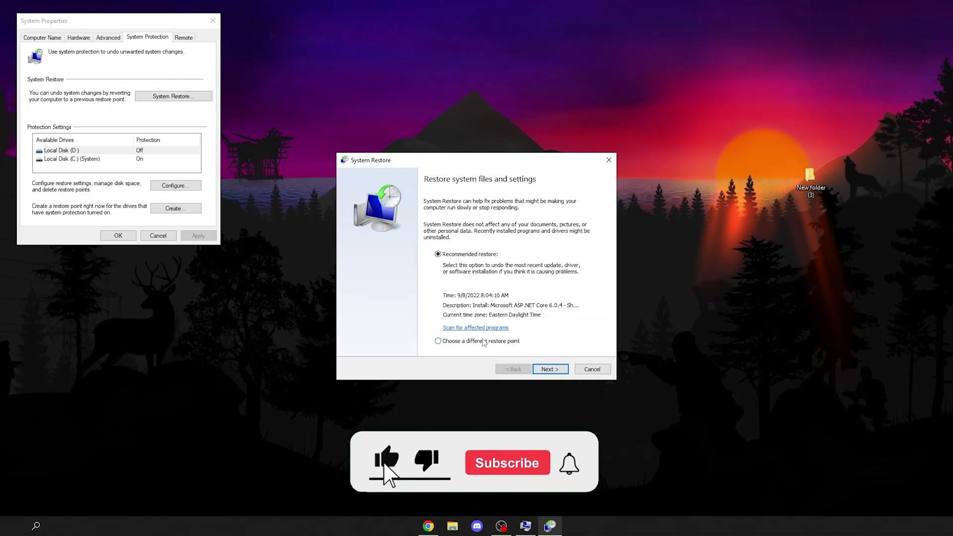
left_click(485, 342)
left_click(545, 368)
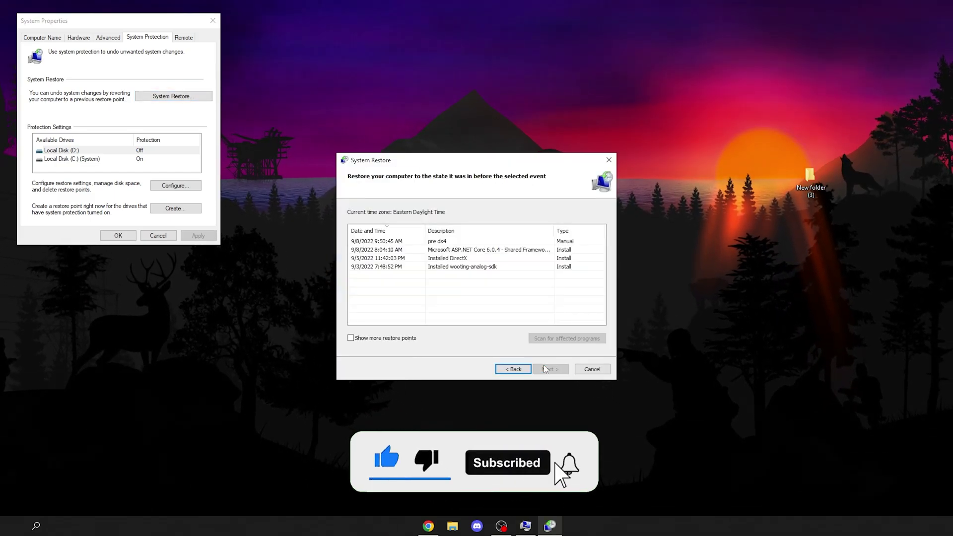
left_click(432, 241)
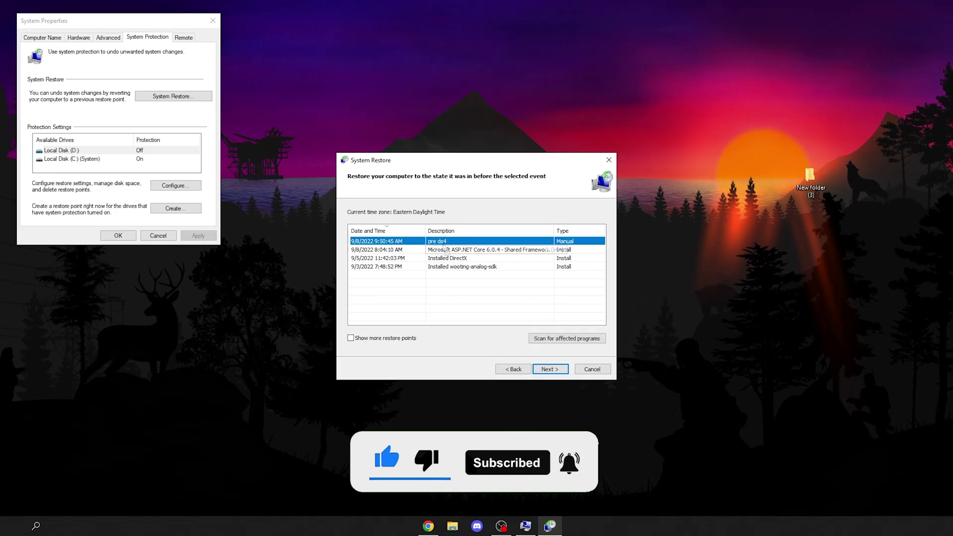
left_click(549, 368)
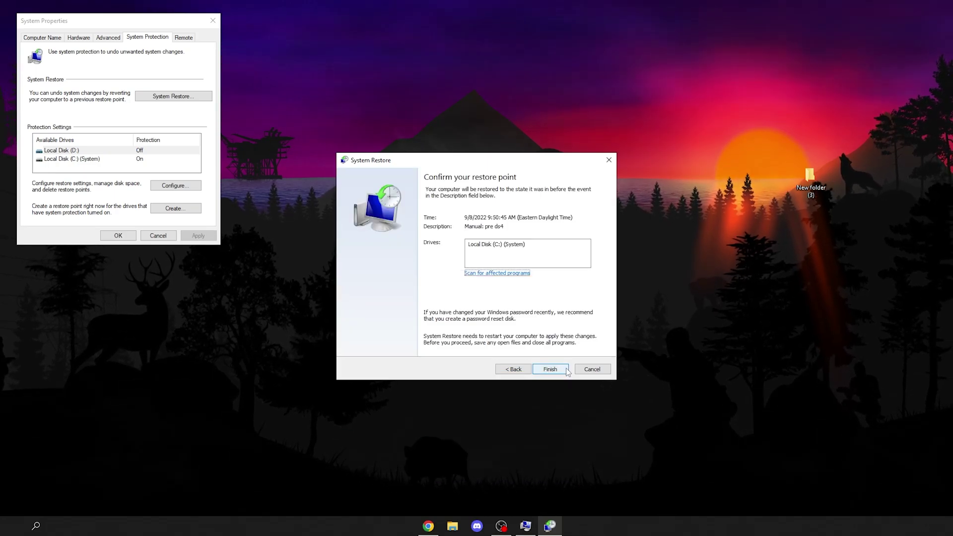
left_click(593, 371)
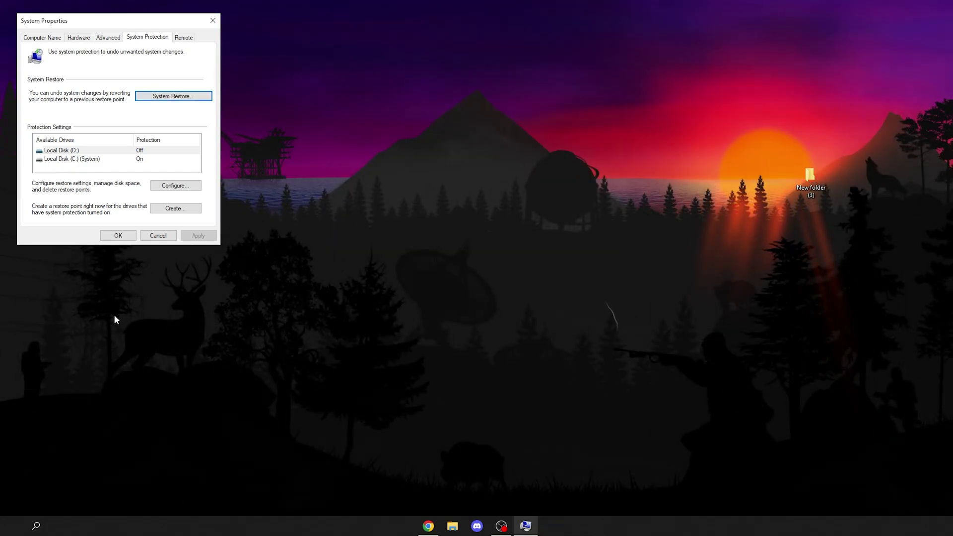
Step: Close System Properties, open %appdata% Roaming, and select the DS4Windows settings folder
key("Escape")
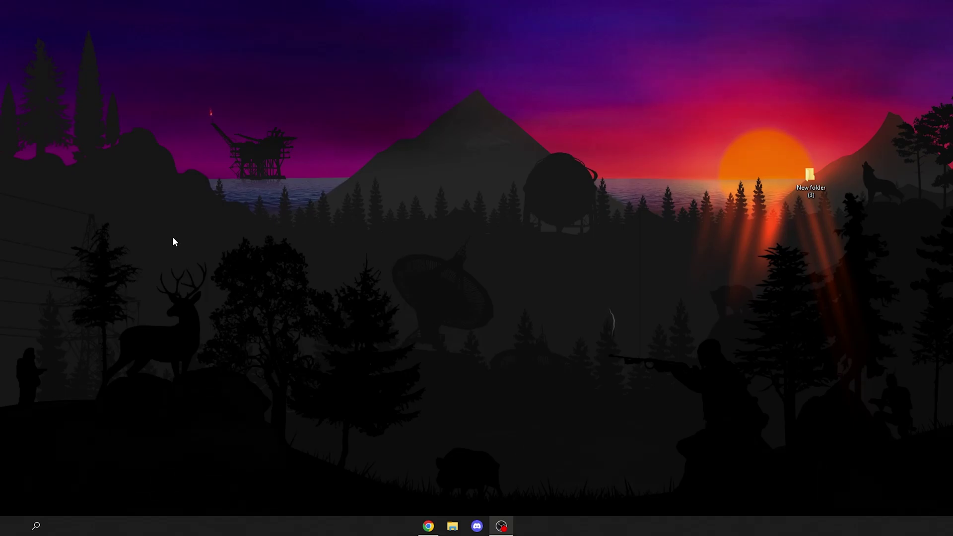
key("super")
type("%app")
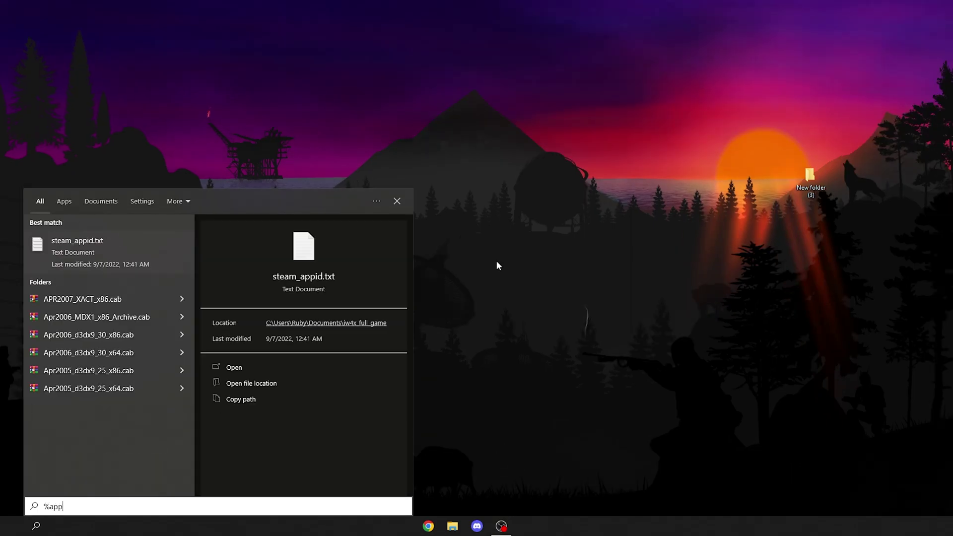
type("data%")
key("Return")
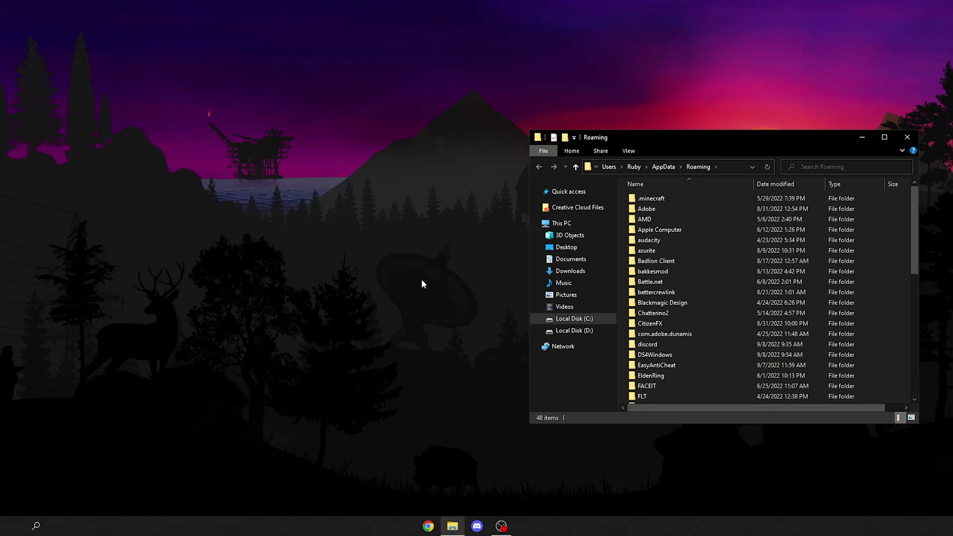
left_click(700, 355)
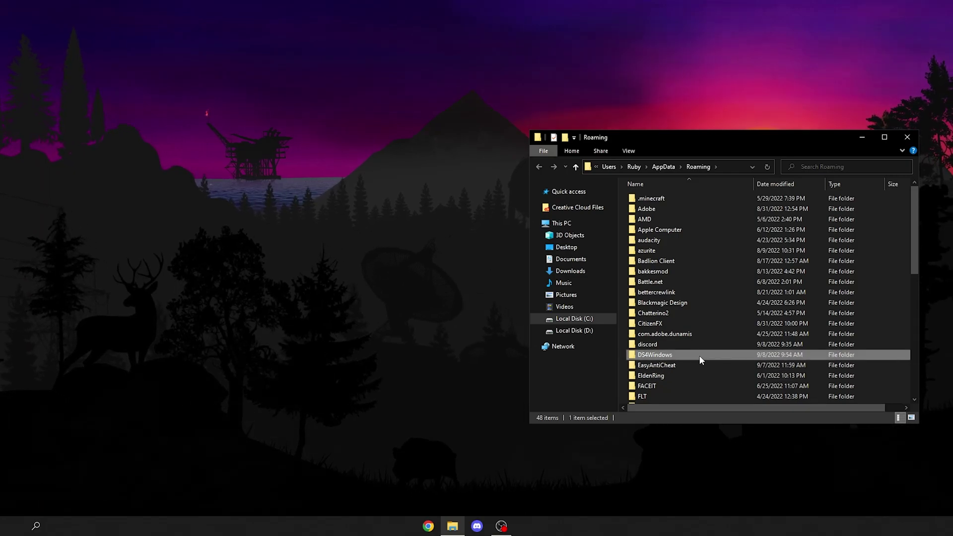
Step: Delete the old DS4Windows settings folder and download the WinRAR installer
key("Delete")
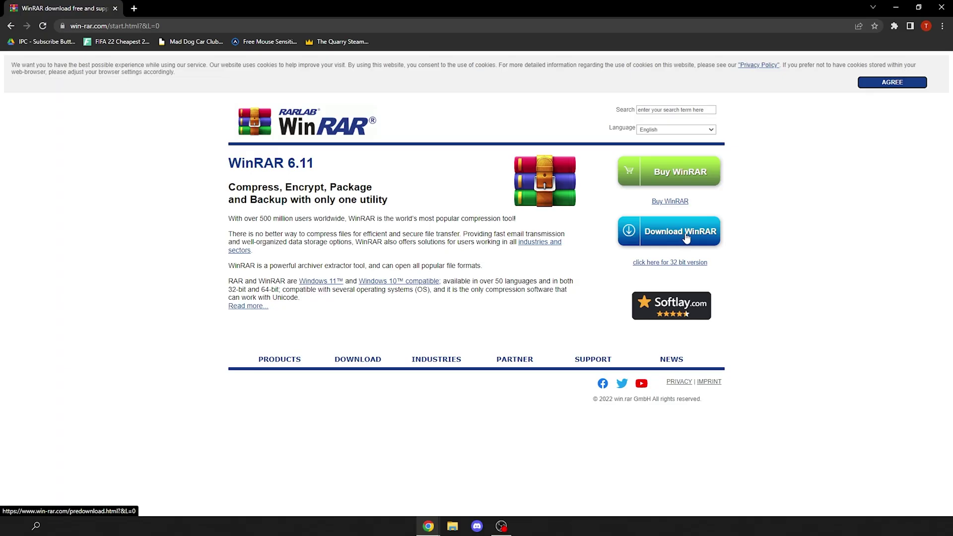
left_click(684, 235)
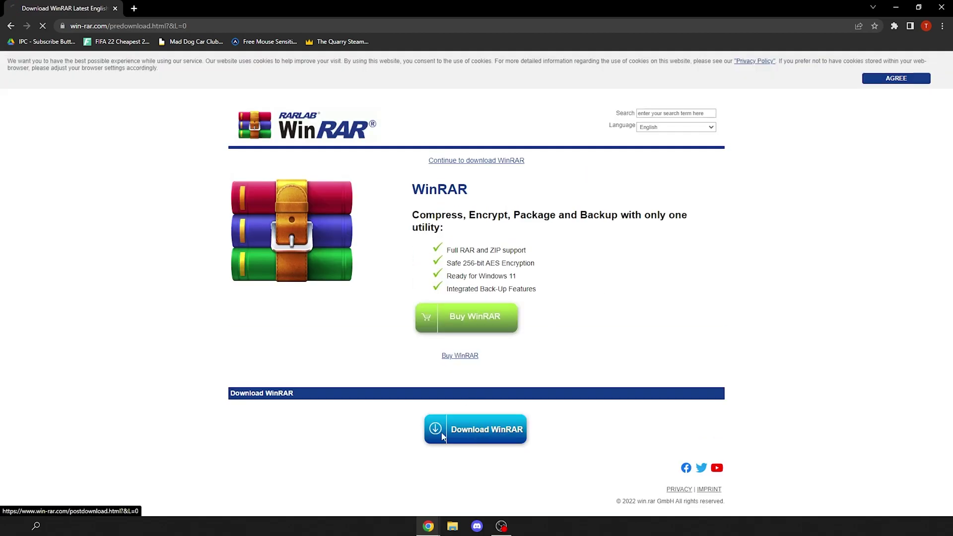
left_click(476, 432)
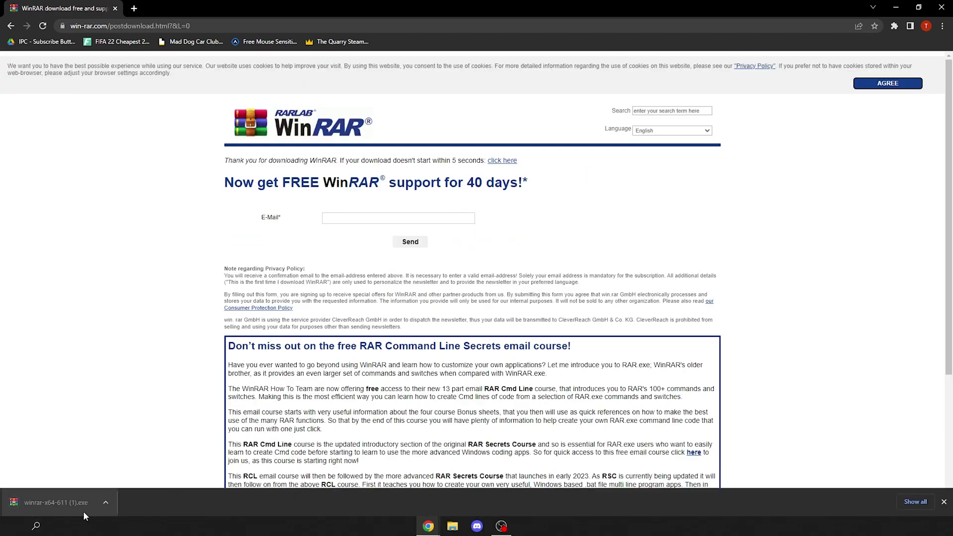
Step: Download DS4Windows_3.1.4_x64.zip from GitHub releases and extract its DS4Windows folder to the desktop
scroll(528, 333, "down", 3)
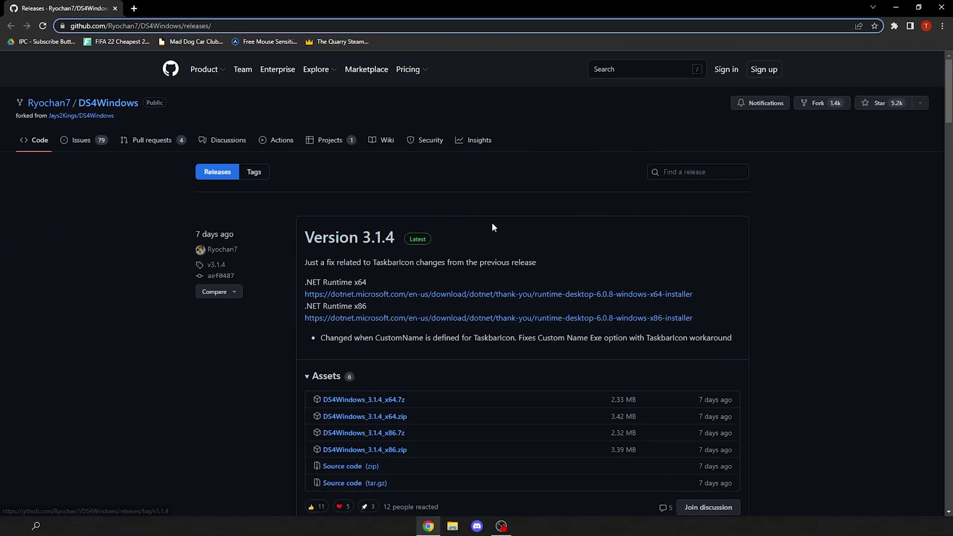
scroll(426, 252, "down", 2)
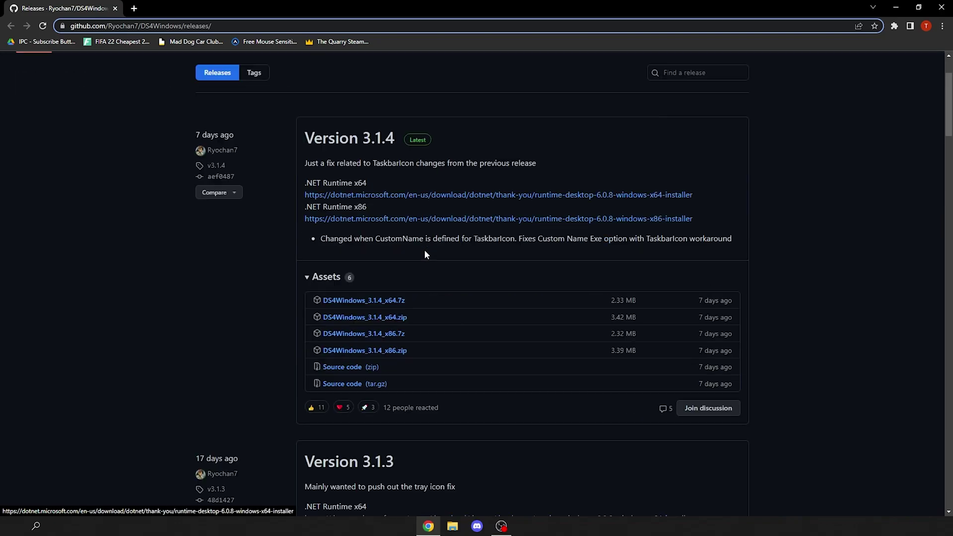
left_click(391, 322)
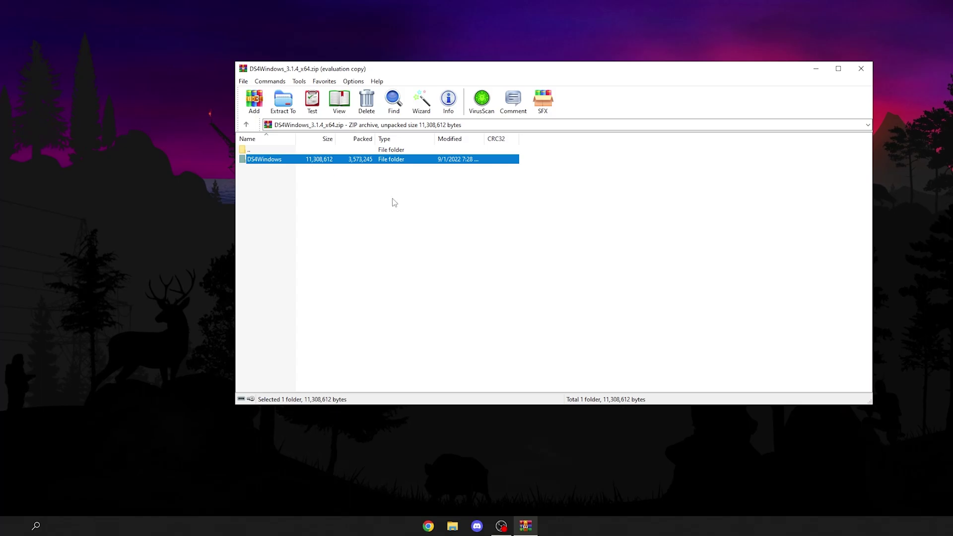
left_click_drag(307, 163, 25, 24)
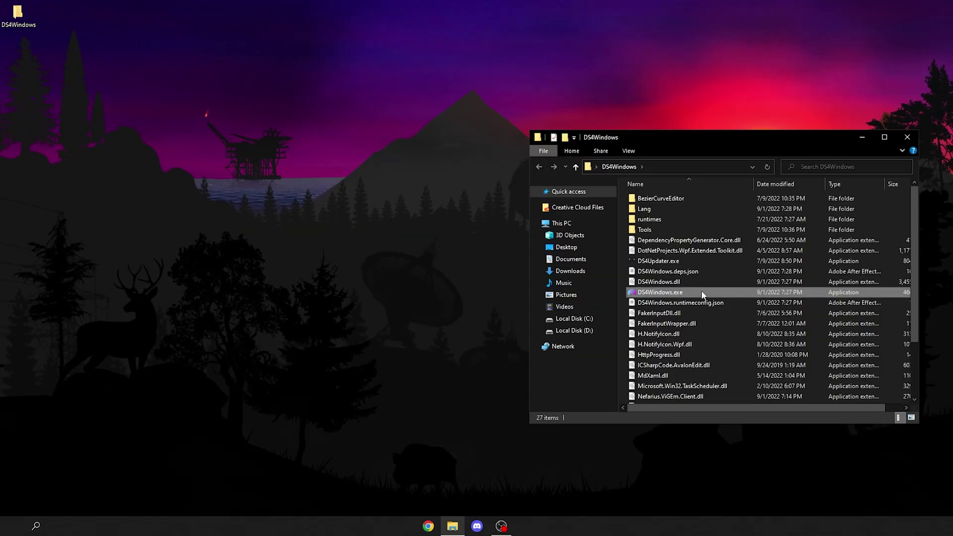
Step: Launch DS4Windows, store its settings in AppData, and open the Default profile for editing
double_click(702, 293)
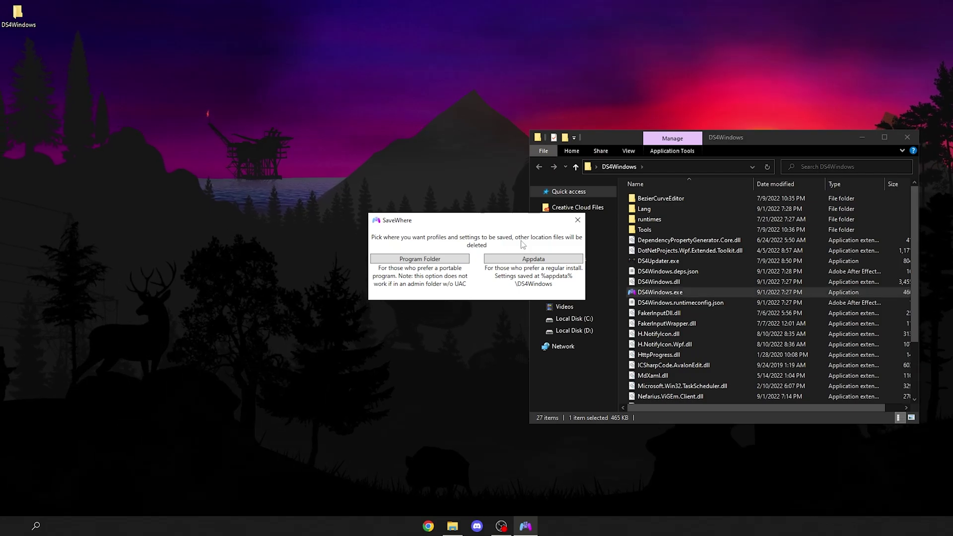
left_click(527, 260)
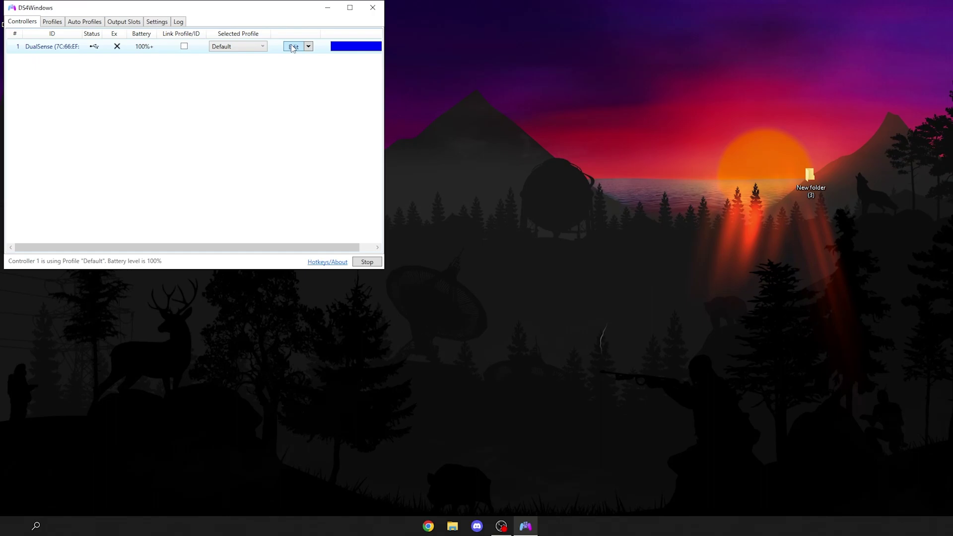
left_click(292, 43)
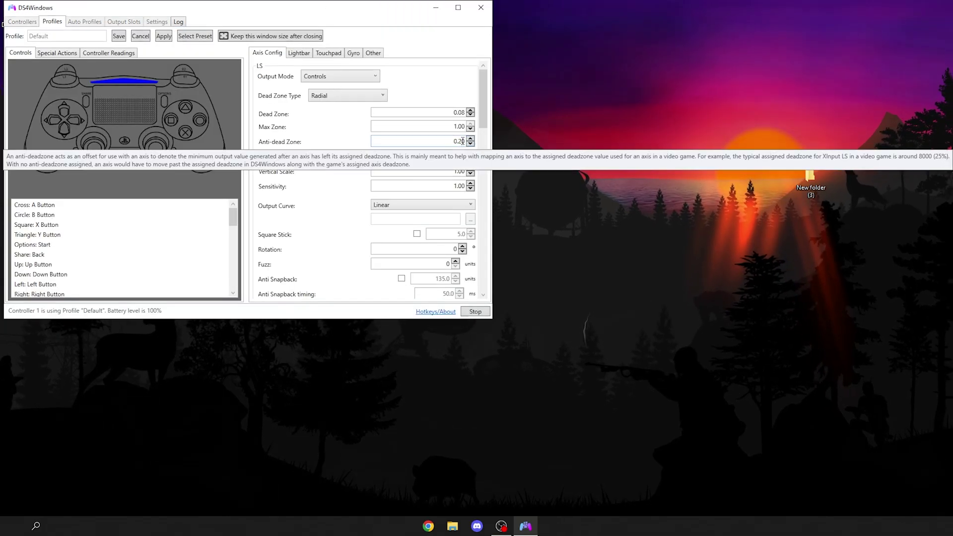
Step: Set the left stick dead zone to 0, starting from the anti-dead zone 0.20, and select the right stick dead zone
double_click(463, 141)
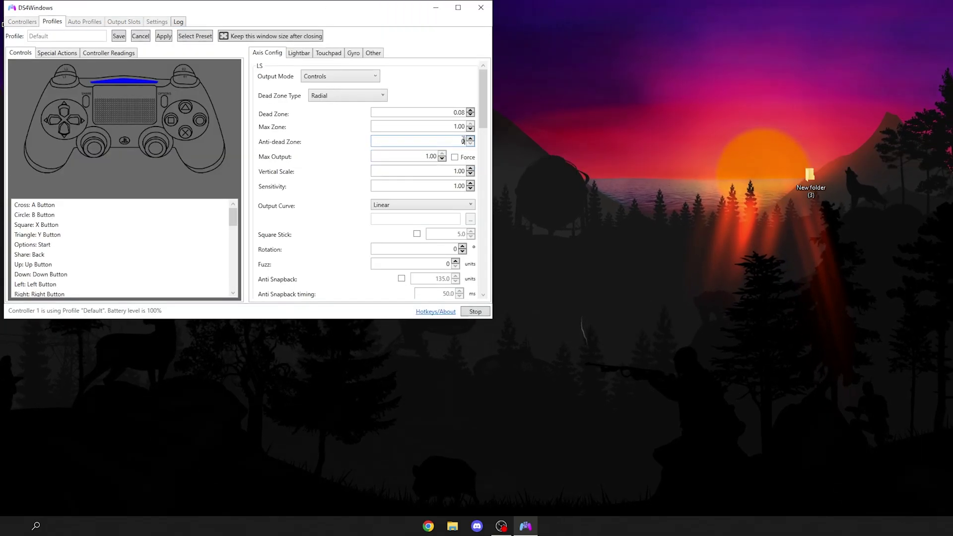
scroll(297, 232, "down", 4)
scroll(296, 231, "down", 5)
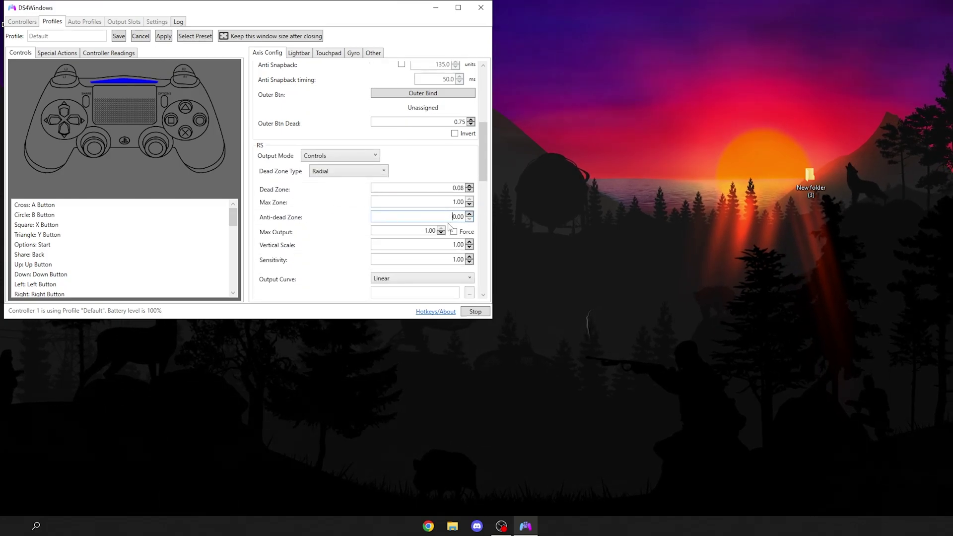
scroll(449, 227, "up", 8)
left_click(461, 113)
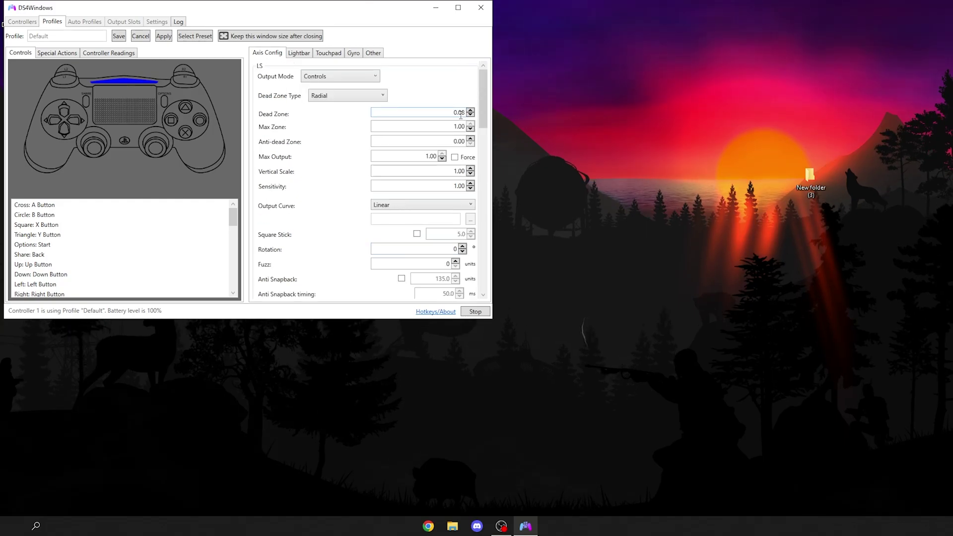
double_click(461, 113)
type("0")
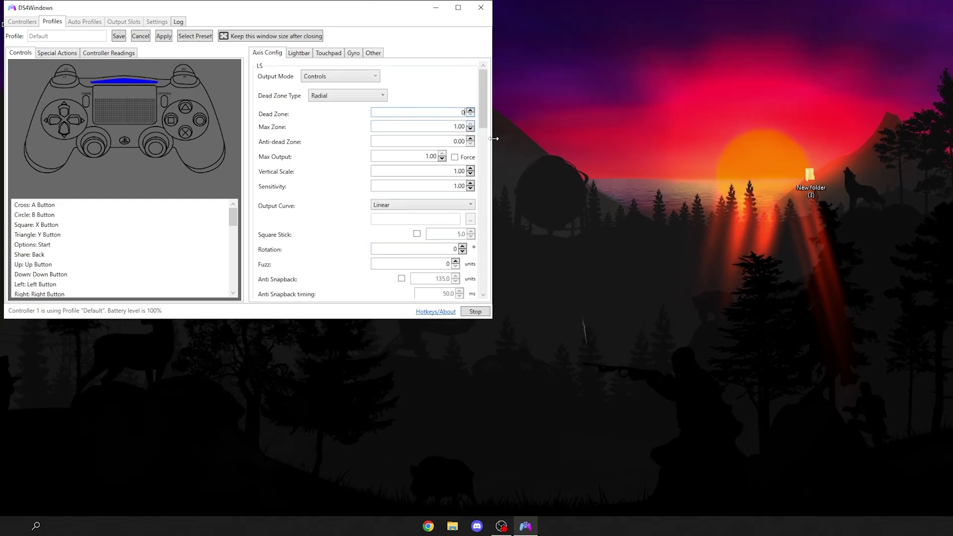
scroll(424, 91, "down", 5)
double_click(459, 259)
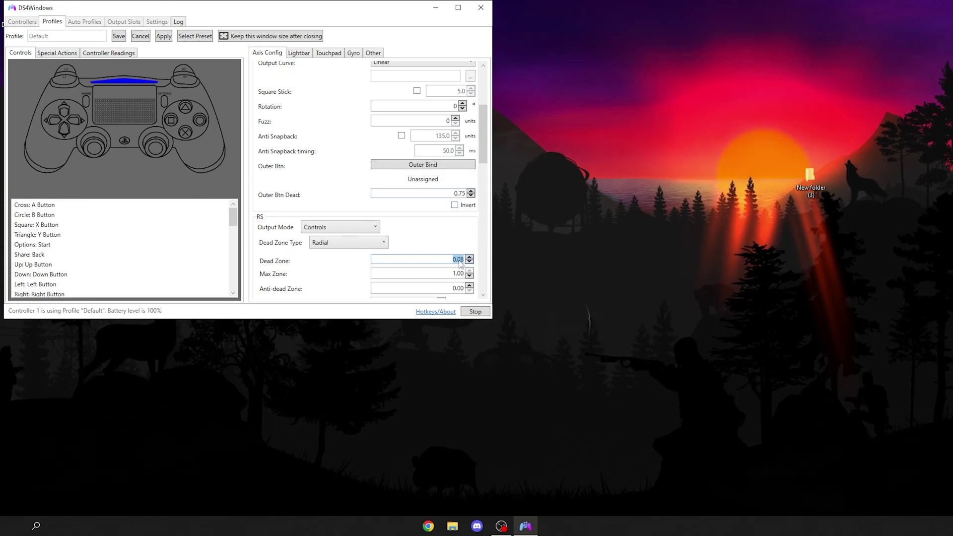
Step: Set the right stick dead zone to 0, apply the profile, and check axis readings in Gamepad Tester
type("0")
left_click(163, 37)
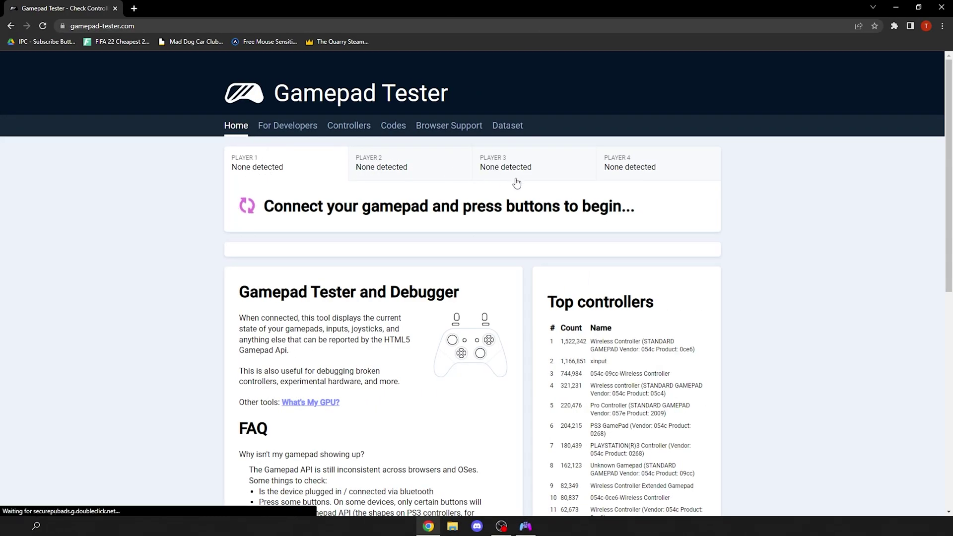
scroll(427, 372, "down", 2)
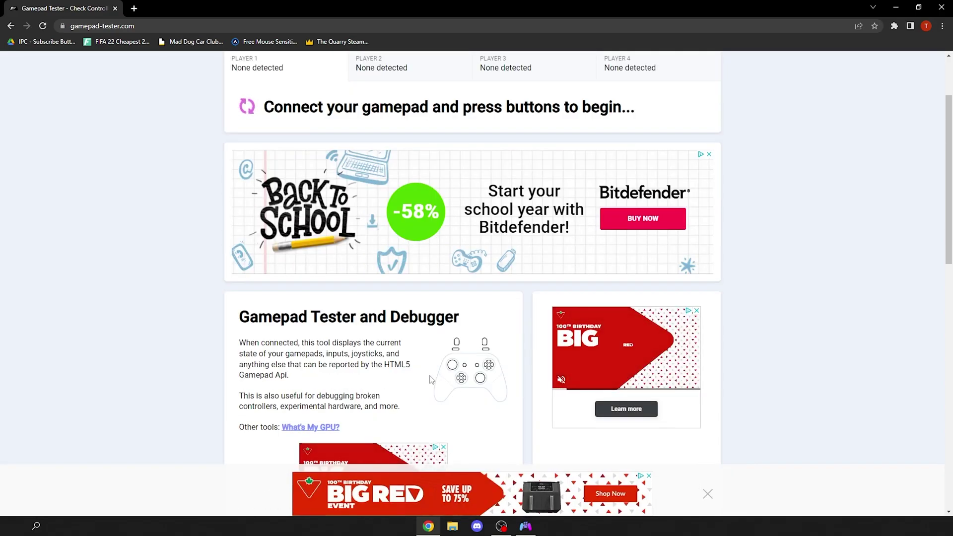
scroll(431, 380, "up", 2)
scroll(245, 290, "down", 3)
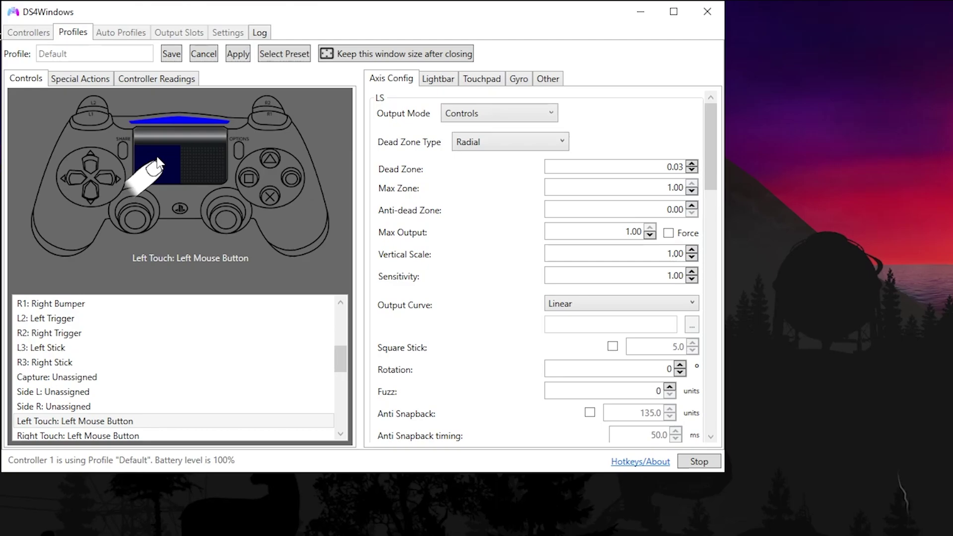
Step: Map the Left Touch, Right Touch and Multitouch actions to Back, then bring up Upper Touch's choices
left_click(157, 170)
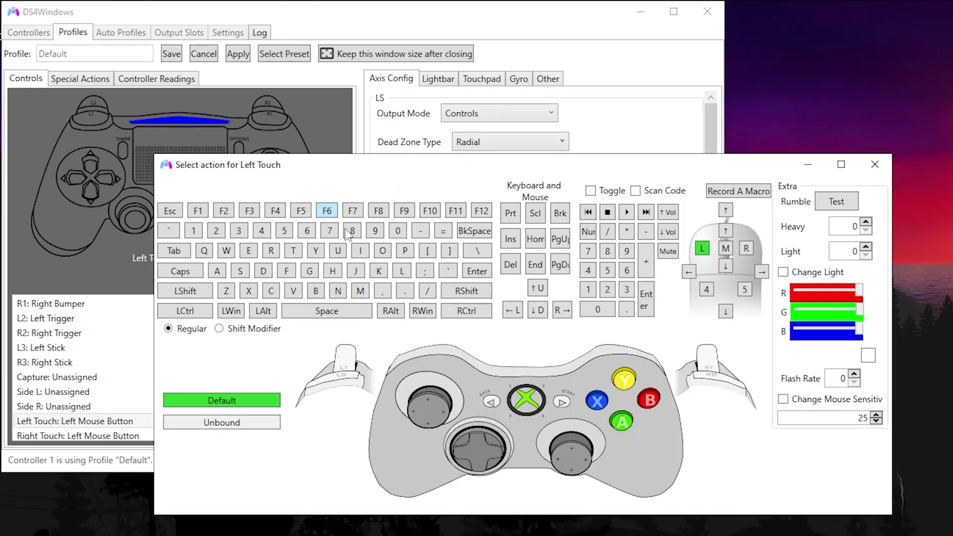
left_click(490, 402)
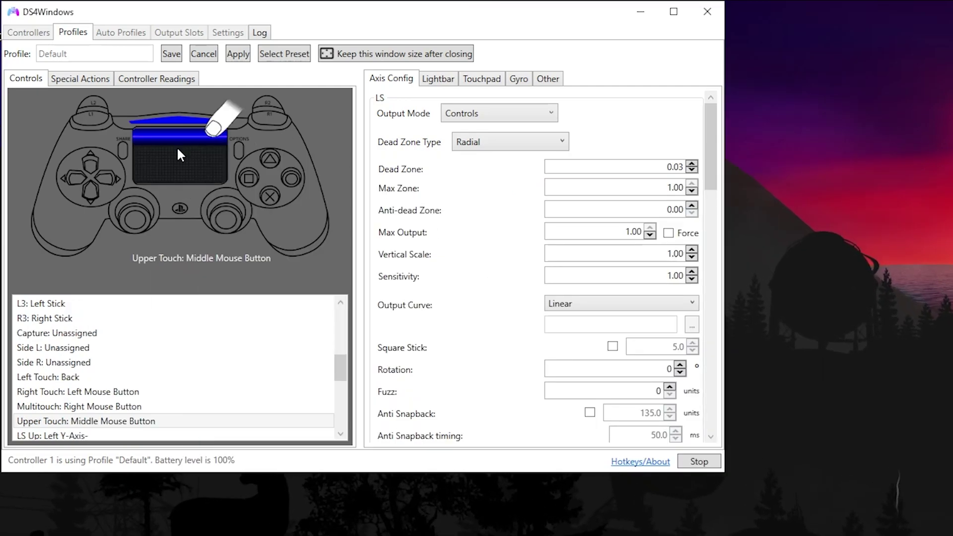
left_click(214, 171)
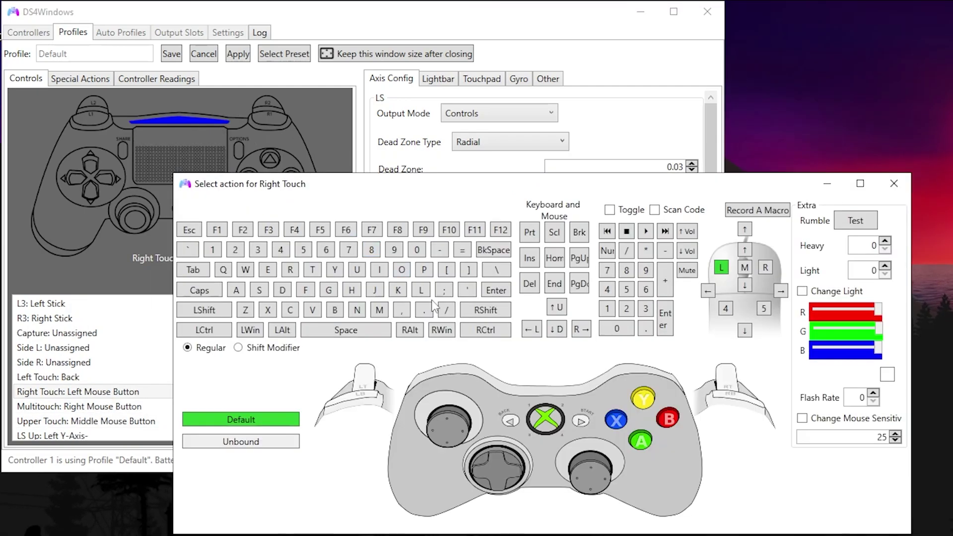
left_click(512, 418)
left_click(180, 157)
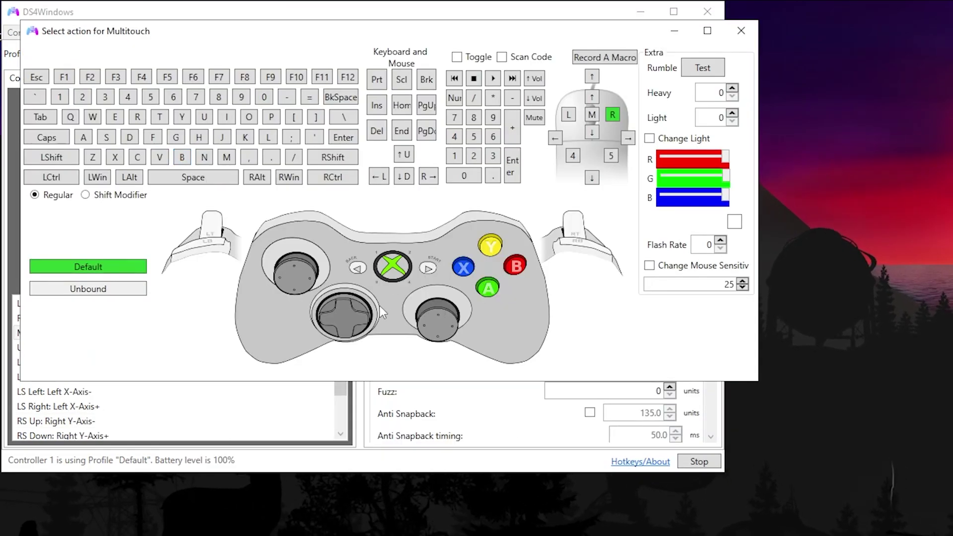
left_click(353, 270)
left_click(187, 130)
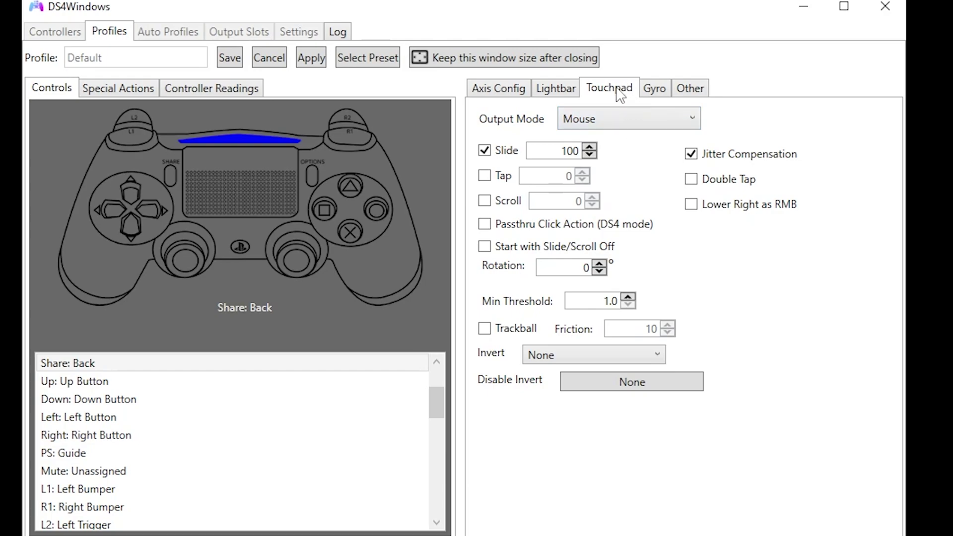
Step: Change the touchpad Output Mode from Mouse to Controls
left_click(604, 119)
left_click(589, 155)
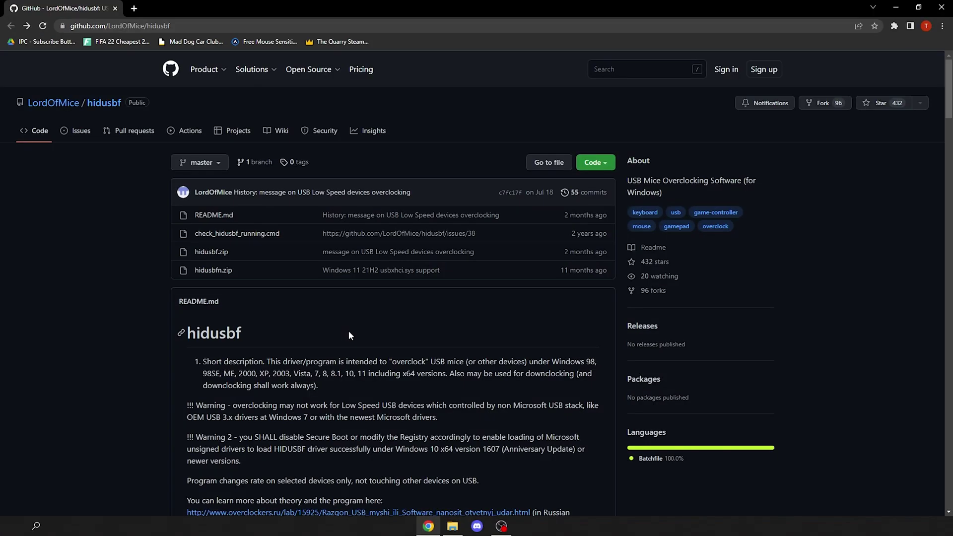
Step: Go to the hidusbf.zip file page in the repository and download the 366 KB archive
left_click(219, 253)
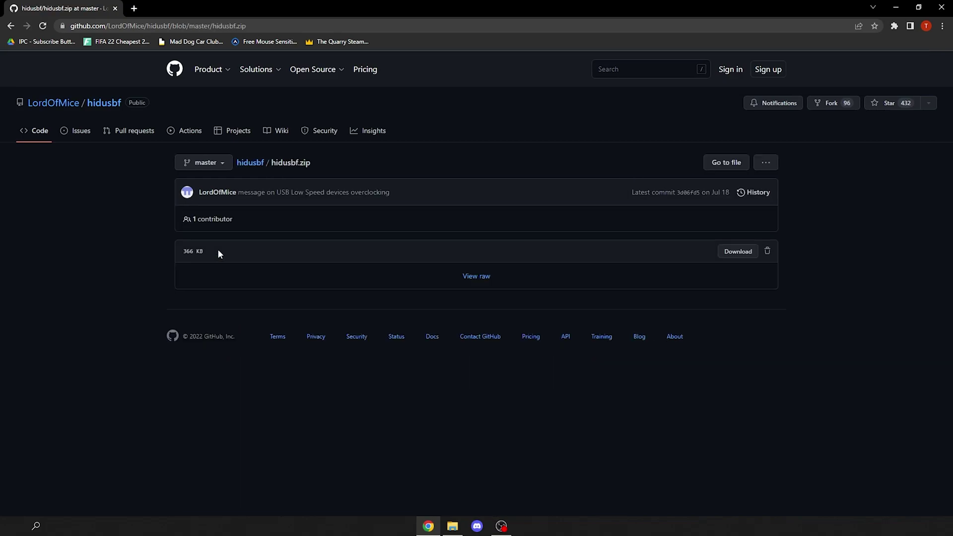
key("alt+Left")
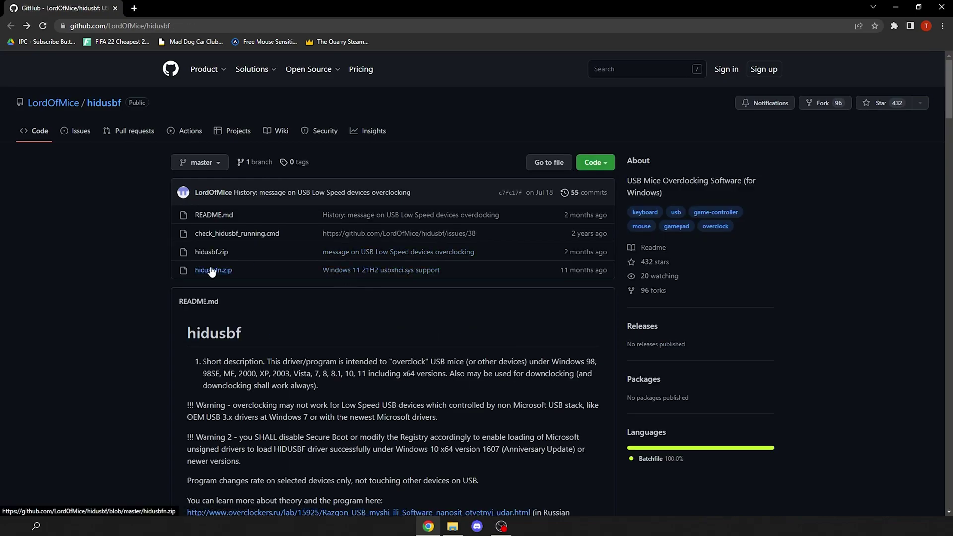
key("alt+Right")
left_click(731, 254)
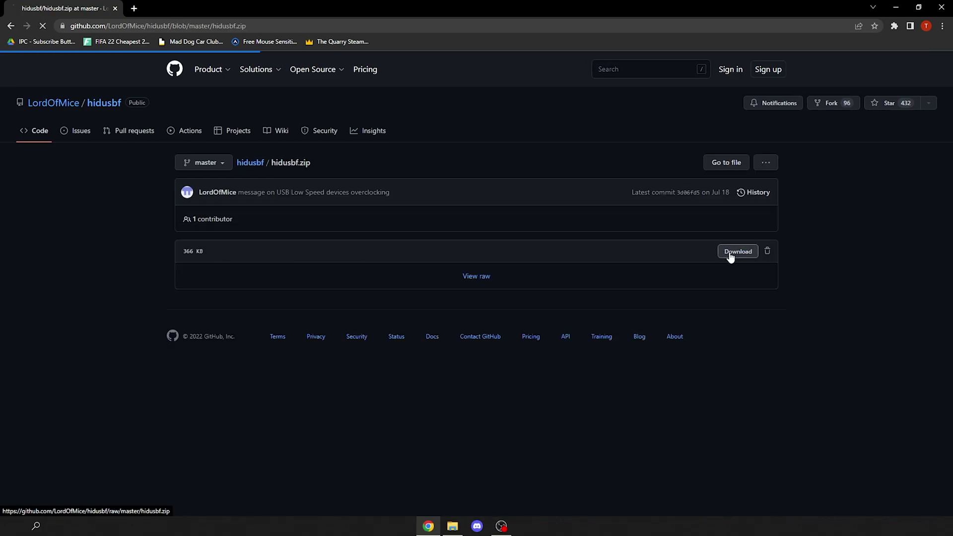
Step: Create a desktop folder named overclock and extract all hidusbf archive entries into it
left_click_drag(262, 227, 253, 161)
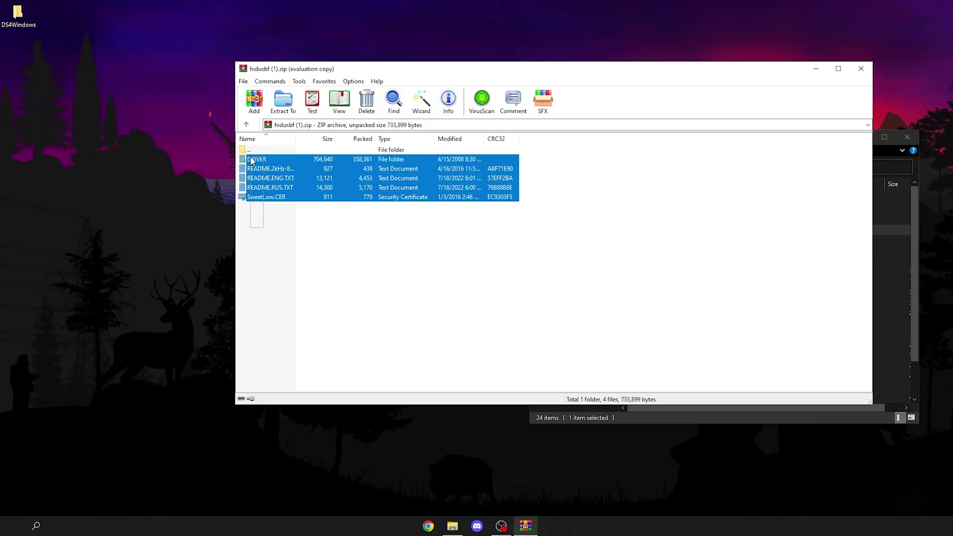
right_click(21, 120)
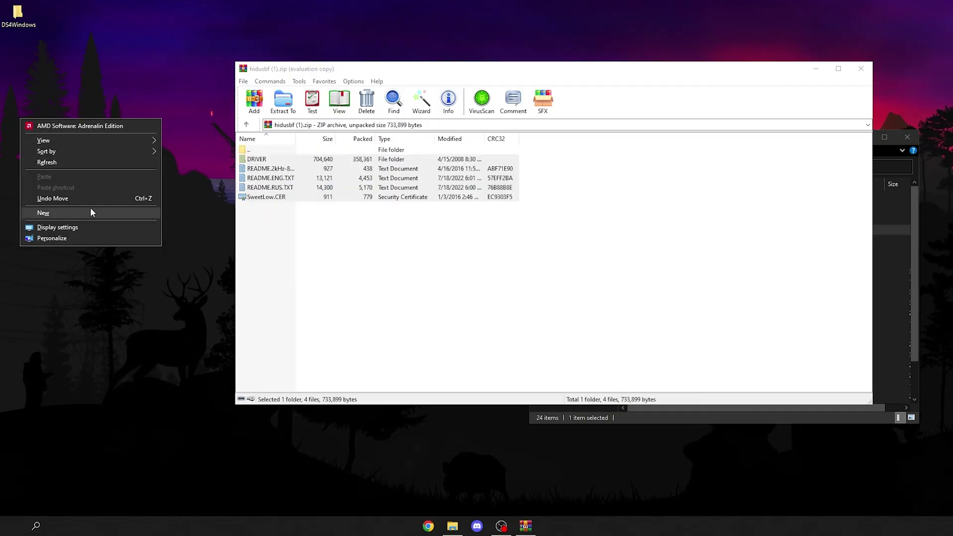
mouse_move(89, 213)
left_click(160, 208)
type("overclock")
key("Return")
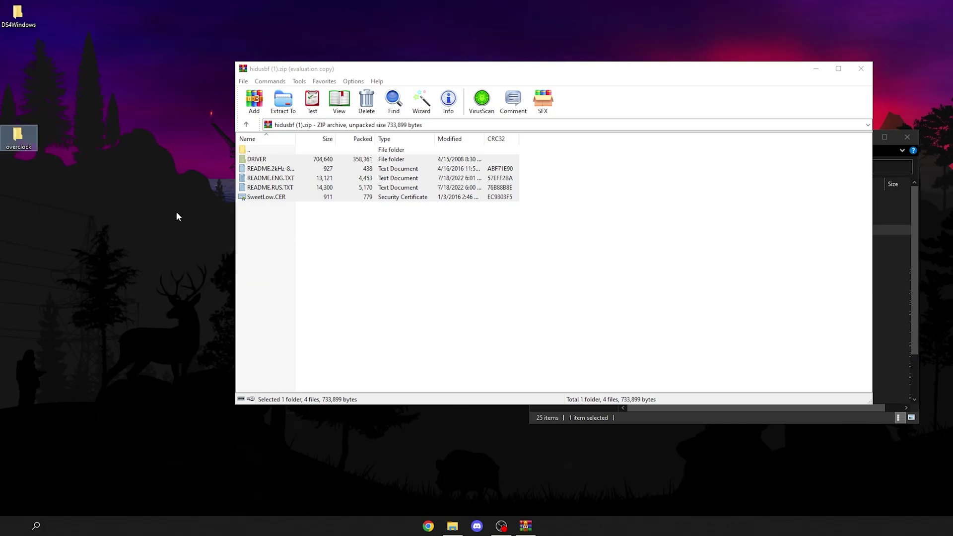
left_click_drag(400, 198, 18, 138)
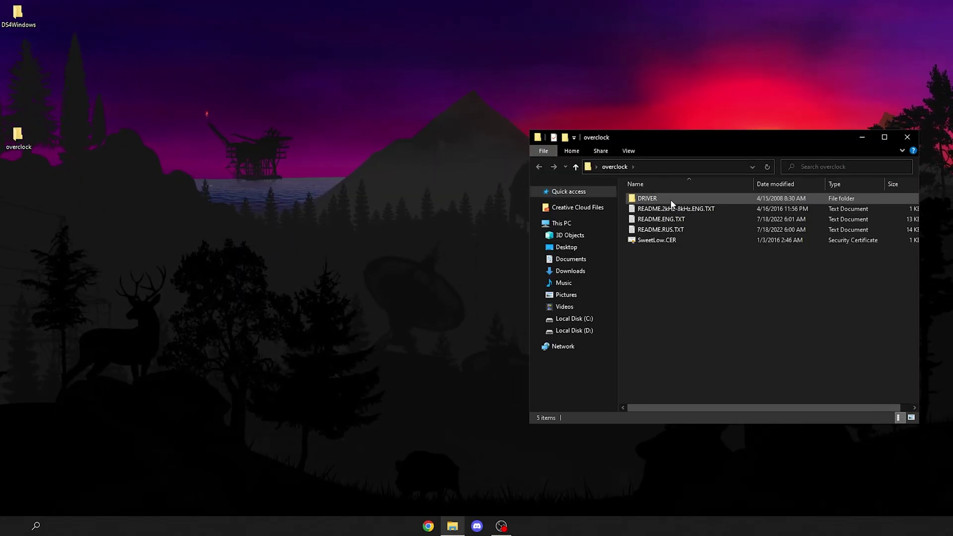
Step: Run Setup.exe from the DRIVER folder, list All USB devices, and attempt to install the filter service
double_click(671, 200)
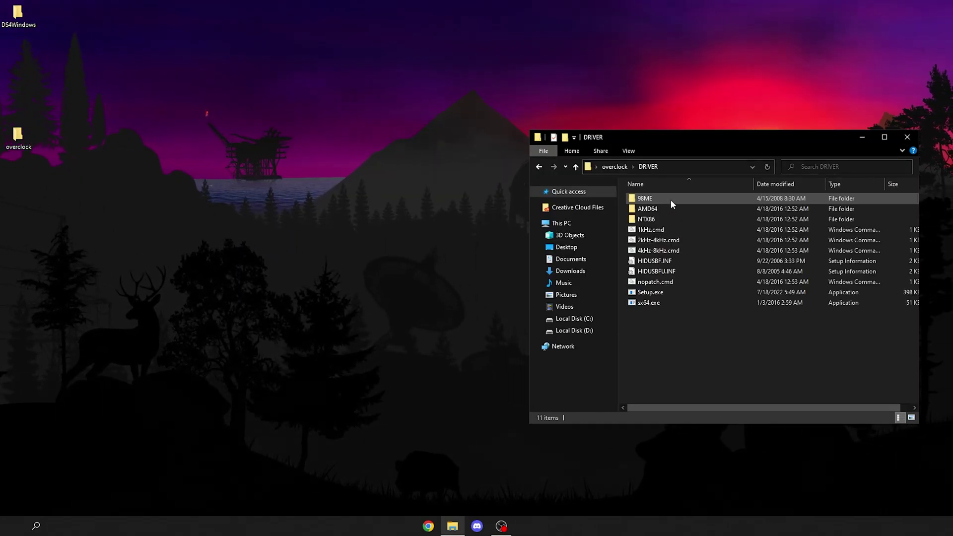
double_click(660, 293)
left_click(316, 197)
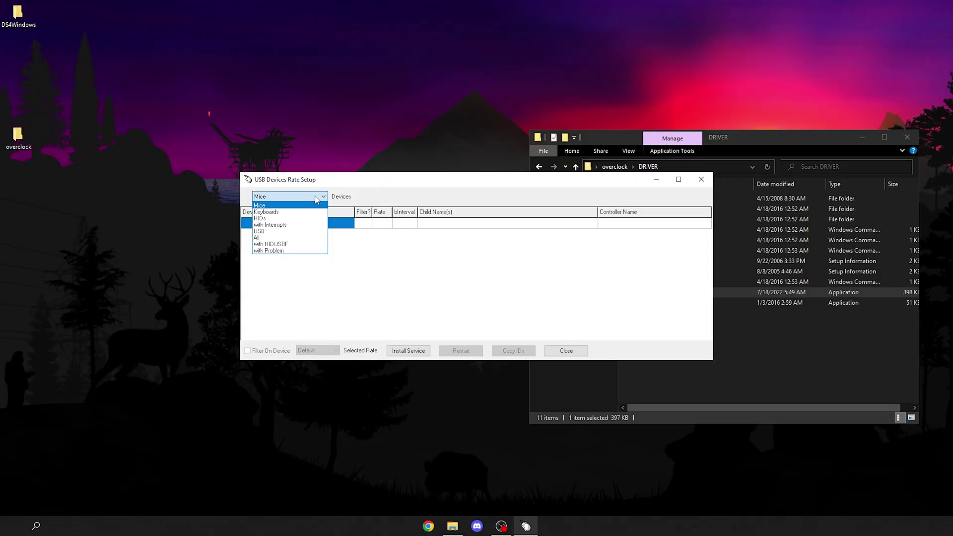
left_click(293, 238)
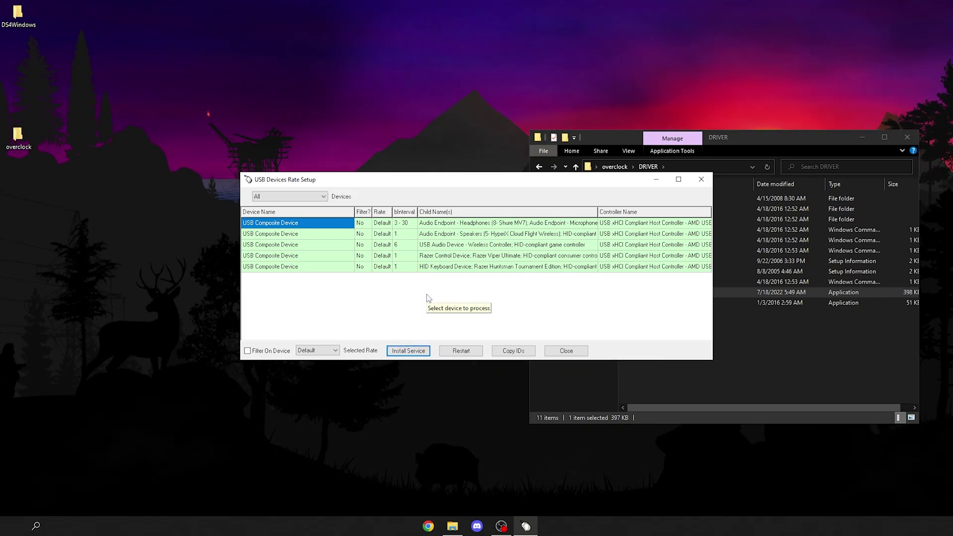
left_click(408, 351)
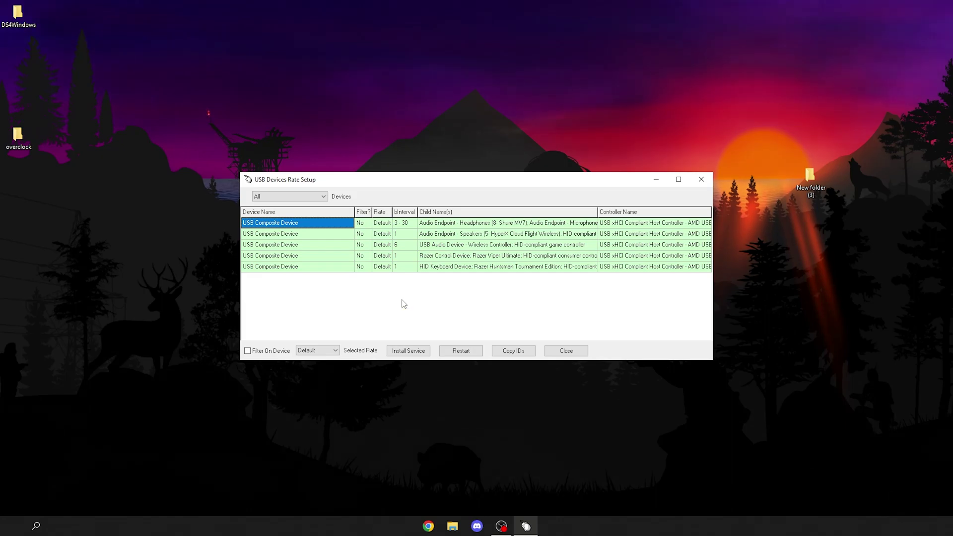
Step: Search the Start menu for System Information and check the System Manufacturer entry
key("super")
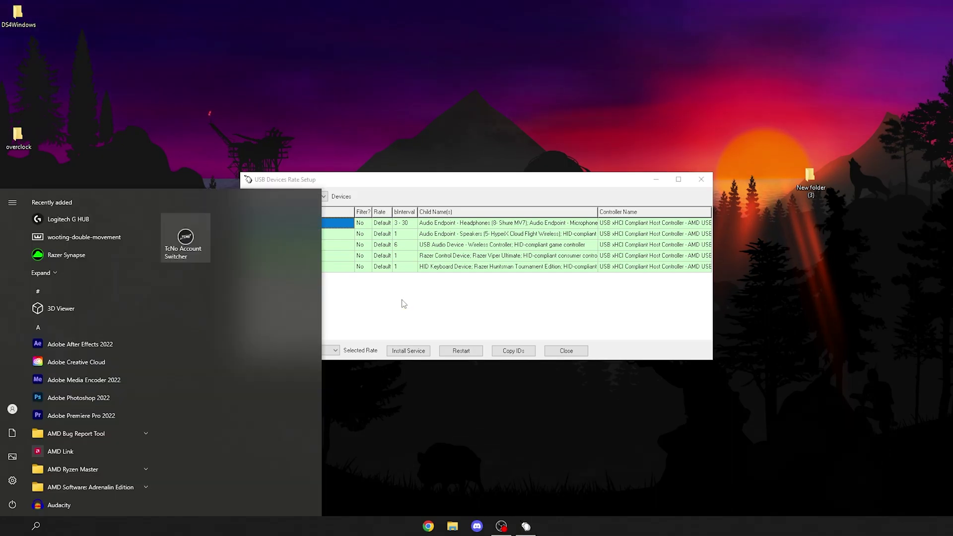
type("system information")
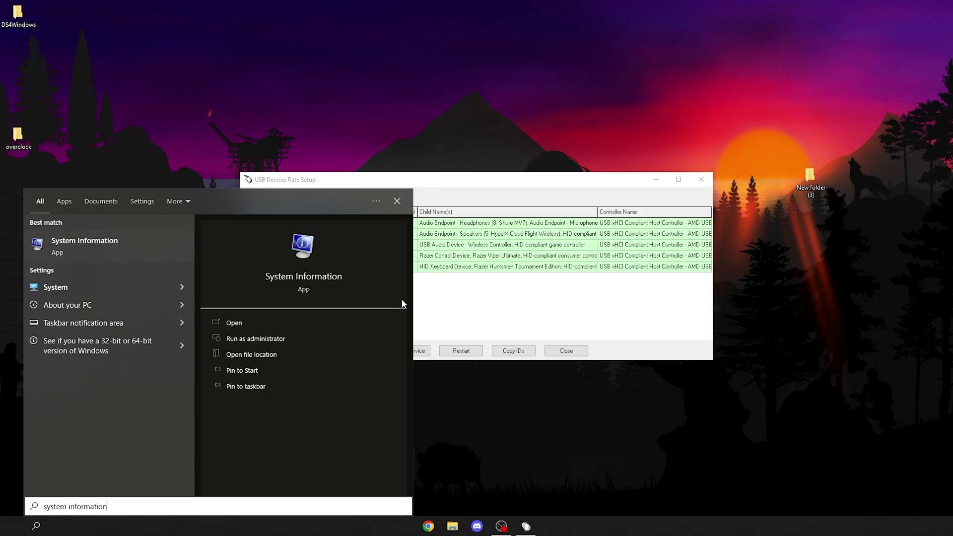
key("Return")
left_click(366, 124)
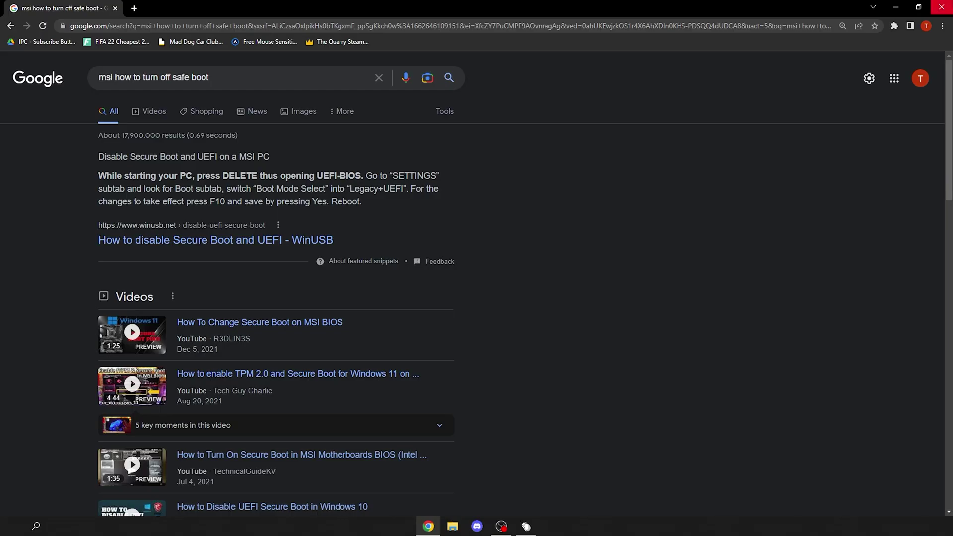
Step: Close Chrome after reading the 'msi how to turn off safe boot' results
left_click(941, 8)
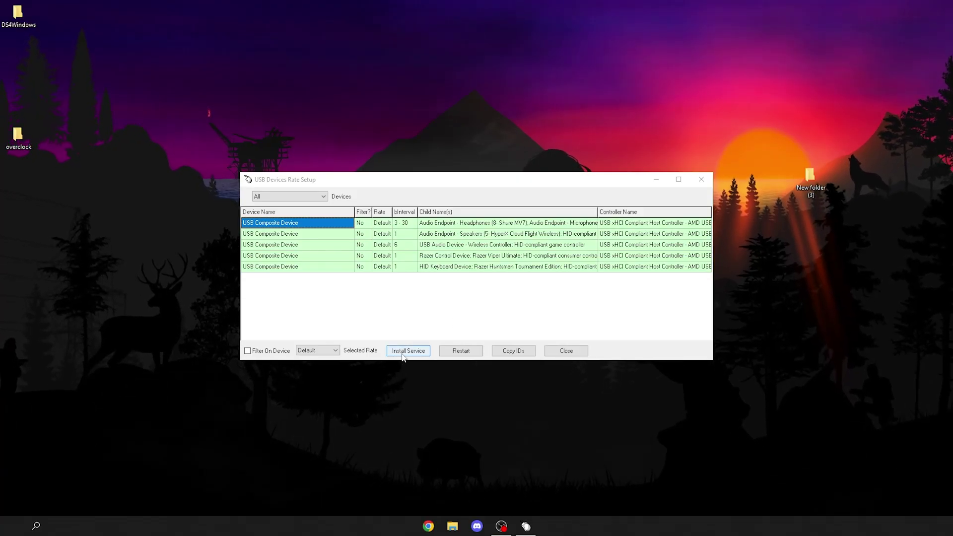
Step: Select the Wireless Controller, install the rate filter service, and set its rate to 8000
left_click(512, 246)
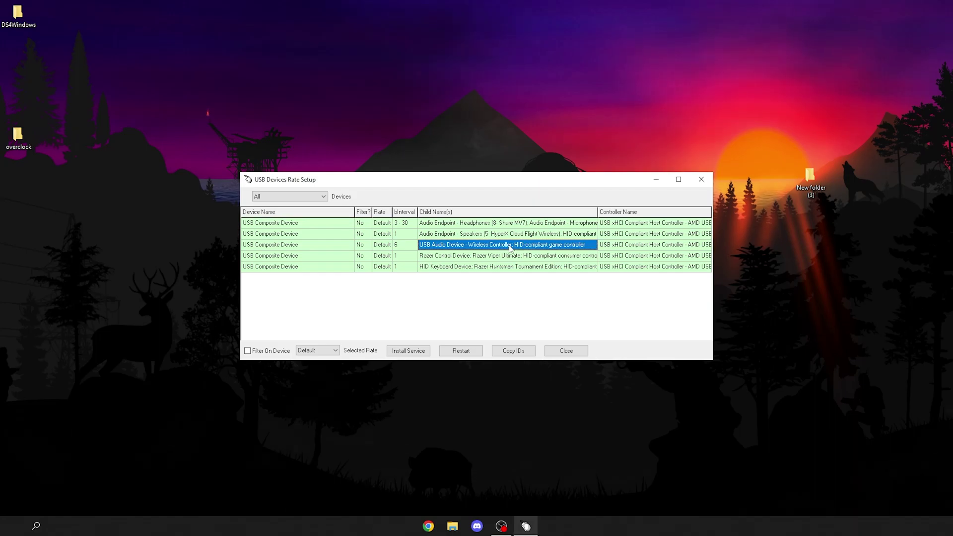
left_click(409, 356)
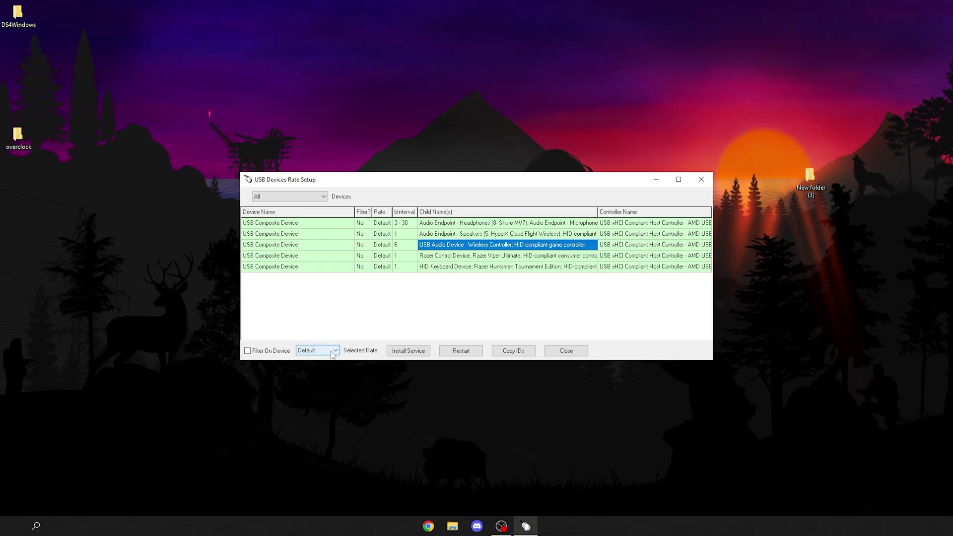
left_click(336, 351)
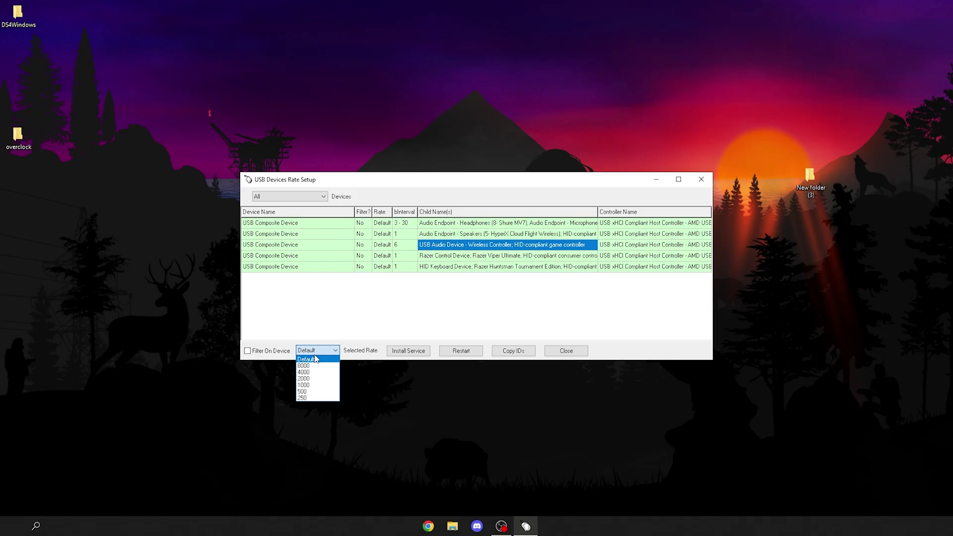
left_click(318, 366)
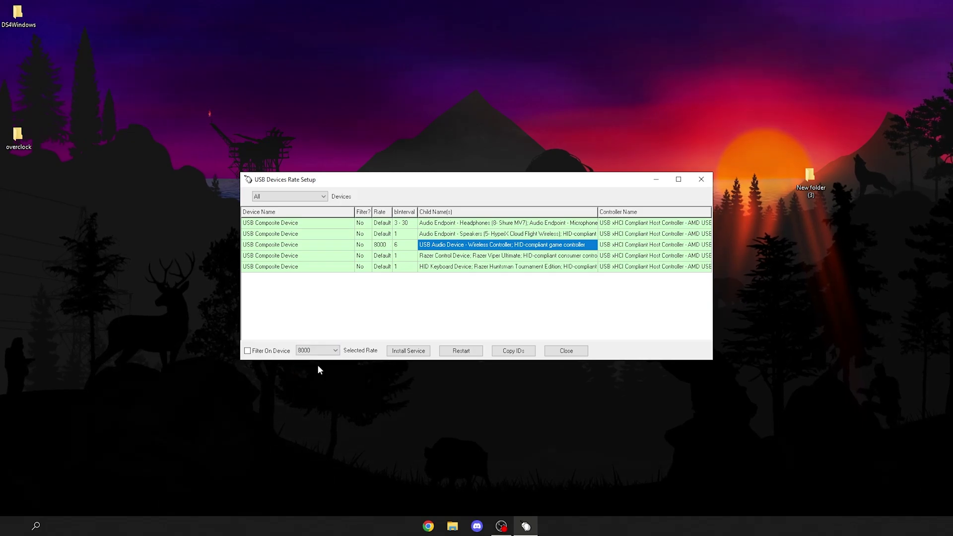
key("Tab")
key("space")
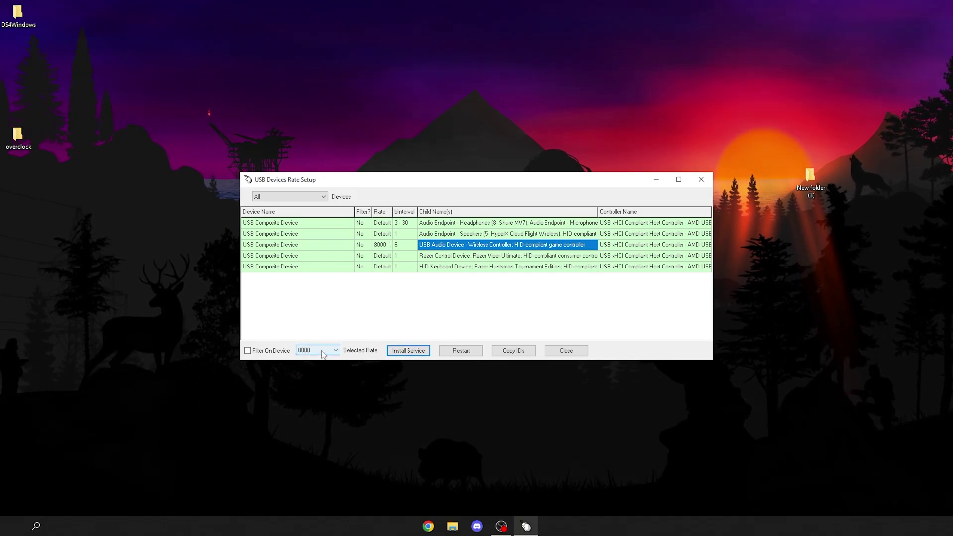
Step: Enable Filter On Device for the controller at 8000, then launch DS4Windows
left_click(264, 353)
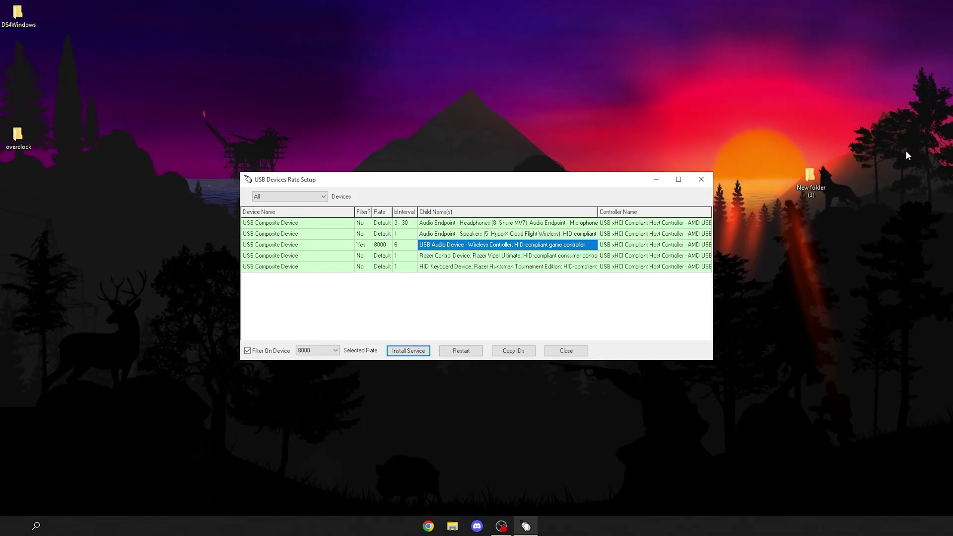
key("space")
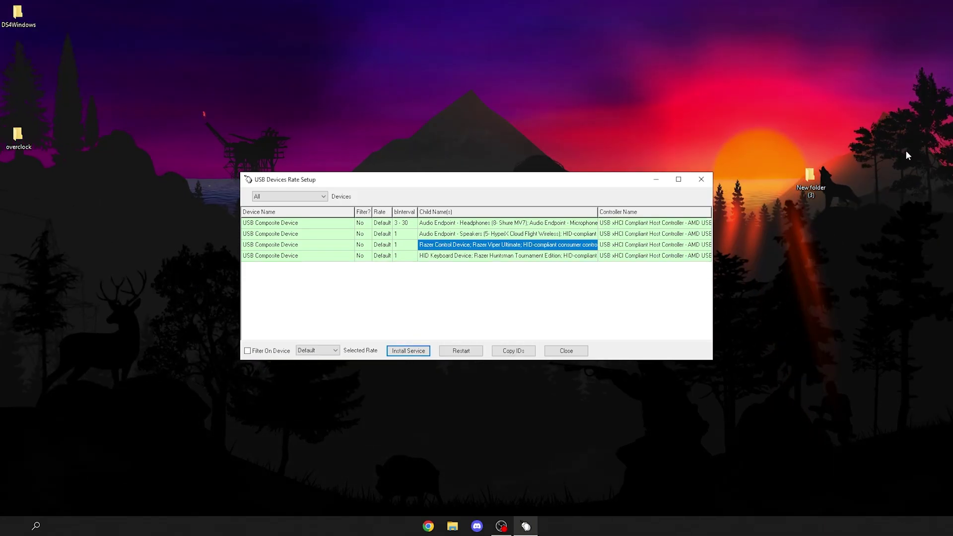
left_click(377, 255)
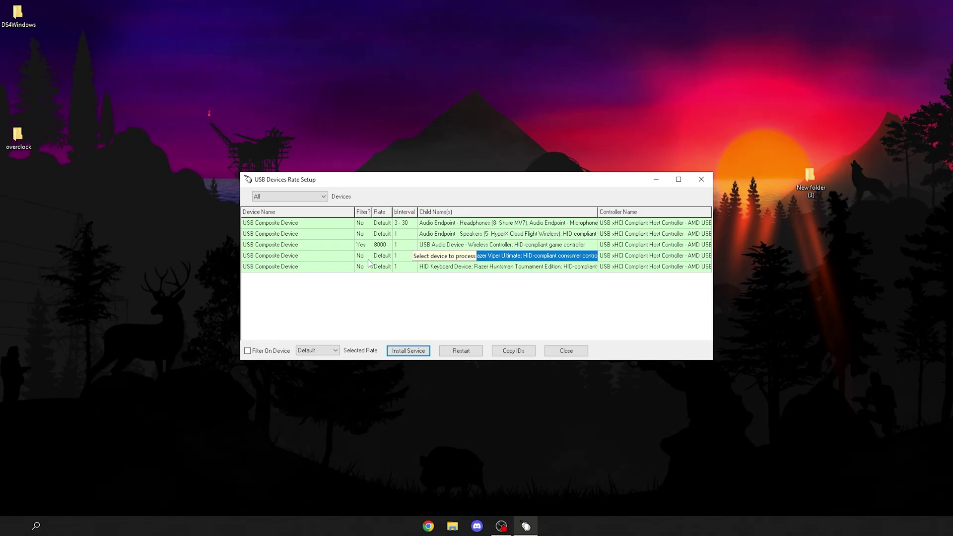
double_click(18, 12)
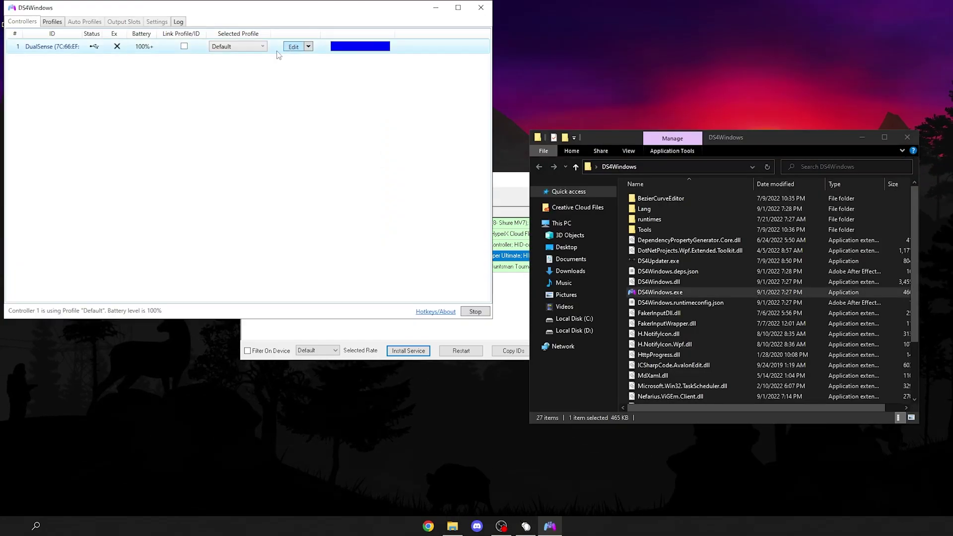
left_click(294, 46)
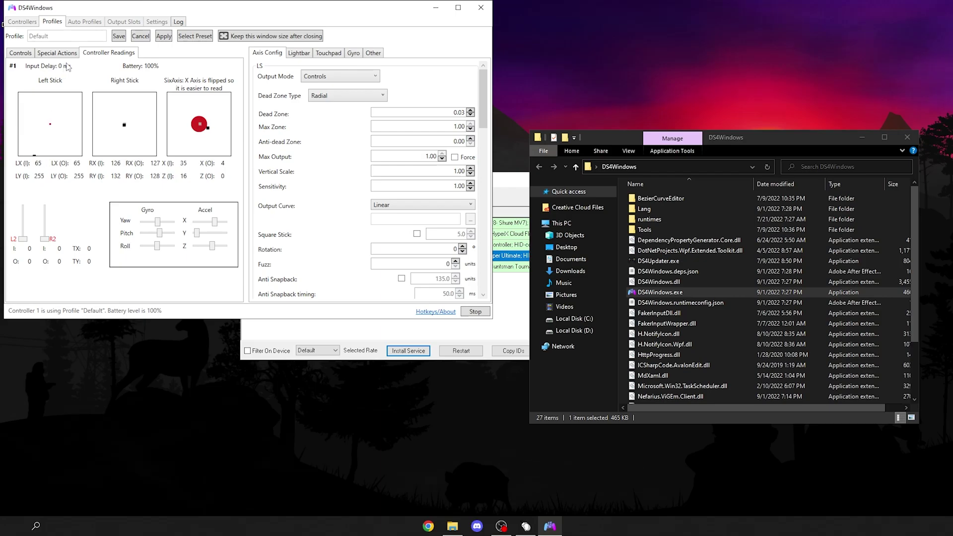
left_click(141, 36)
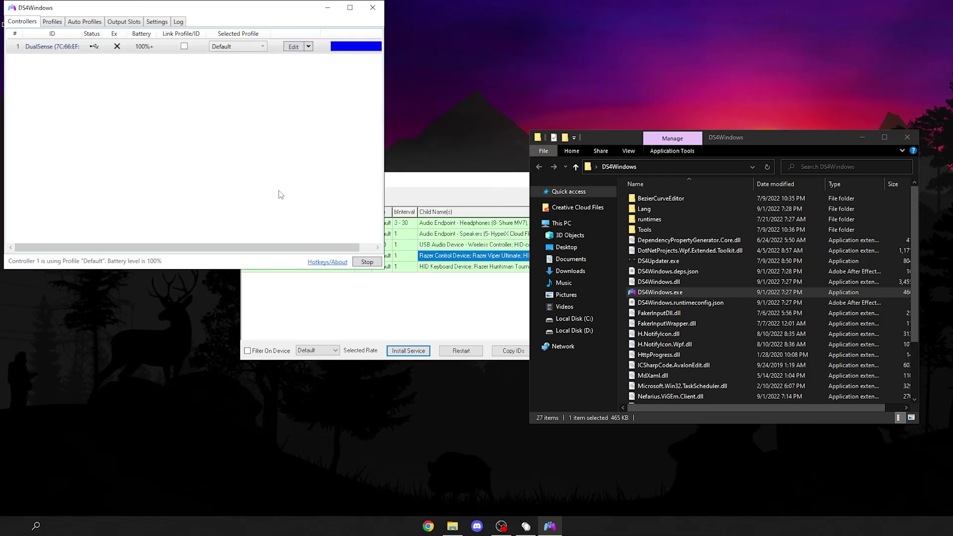